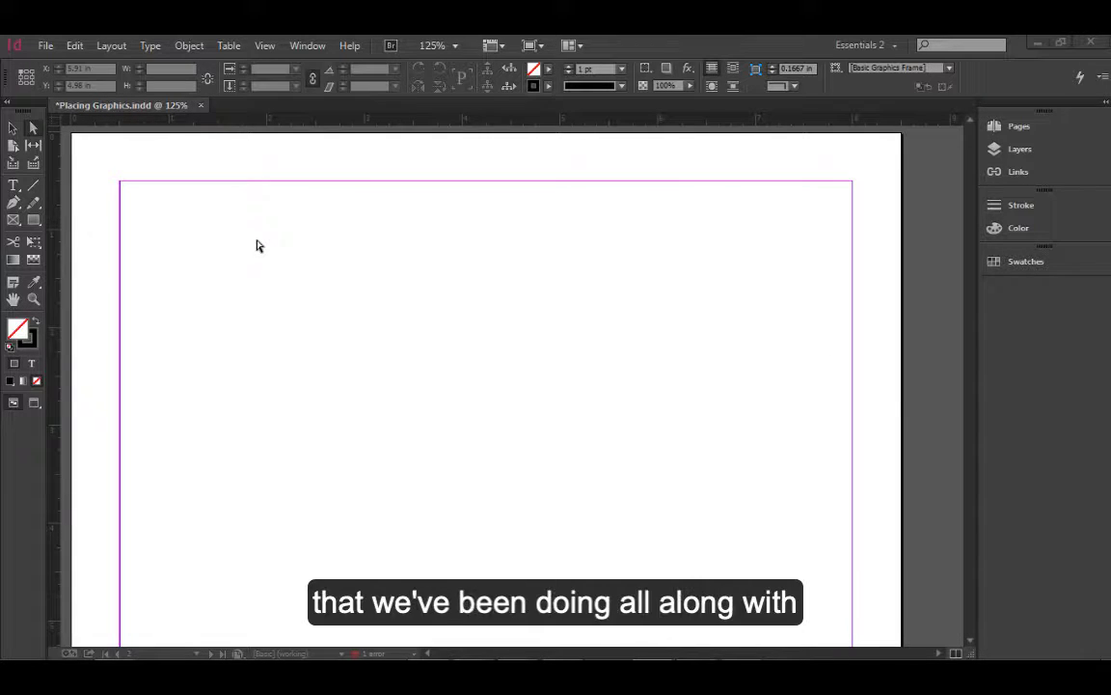
Step: Place the Word file Message from Montag.doc starting at the upper-left margin corner of the page
click(43, 47)
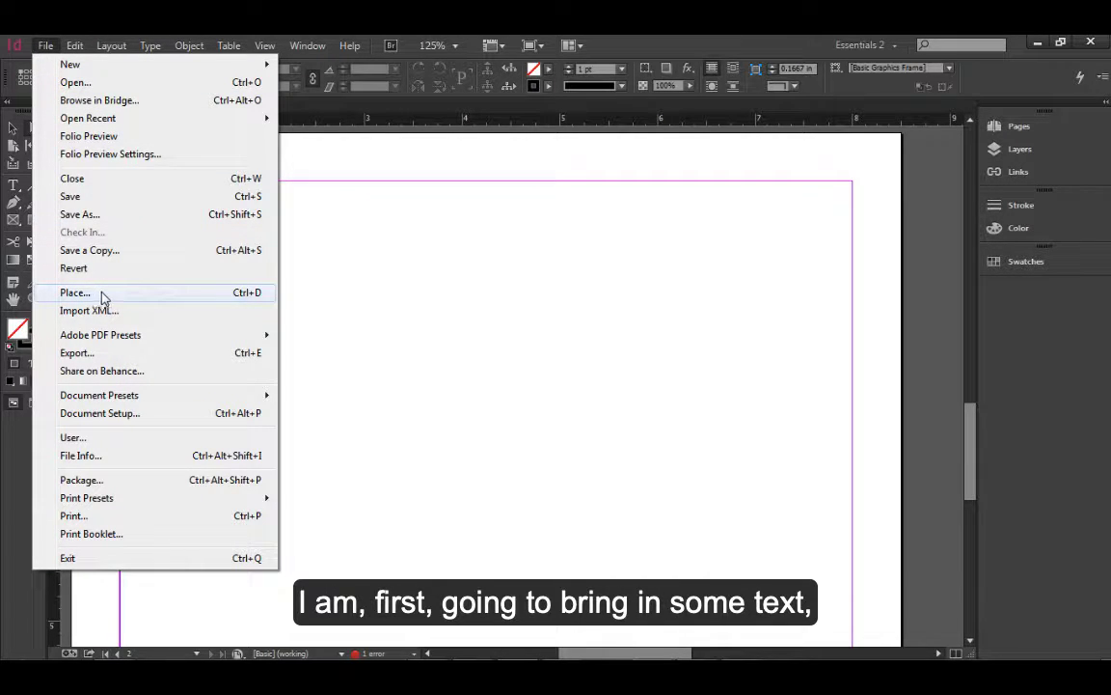
click(75, 292)
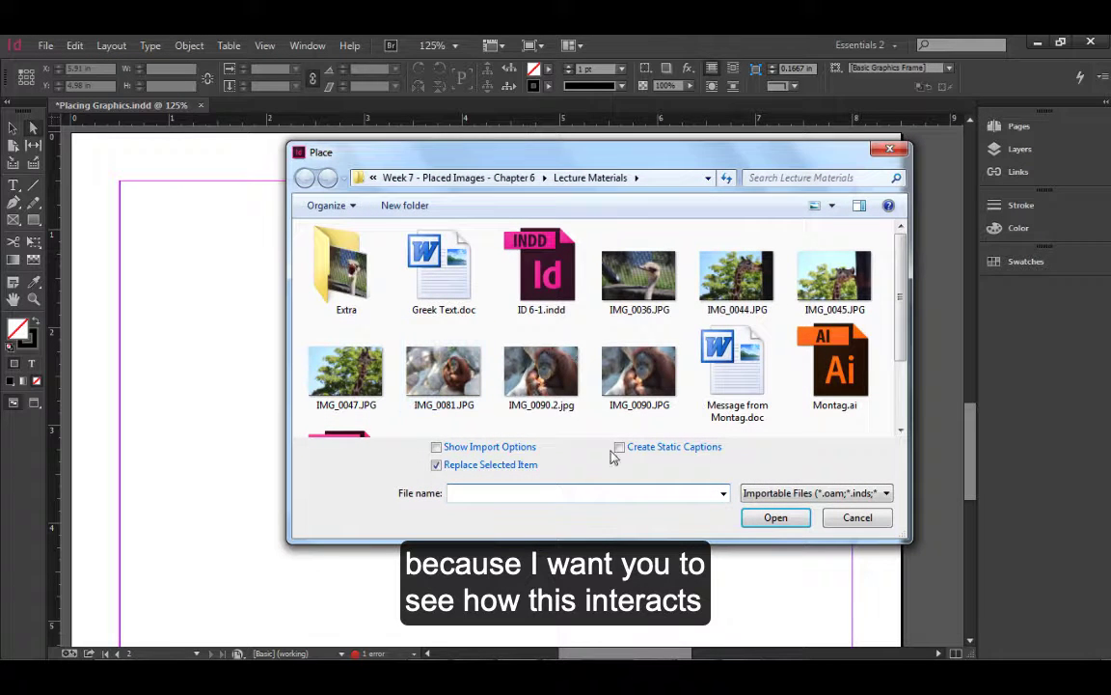
click(735, 371)
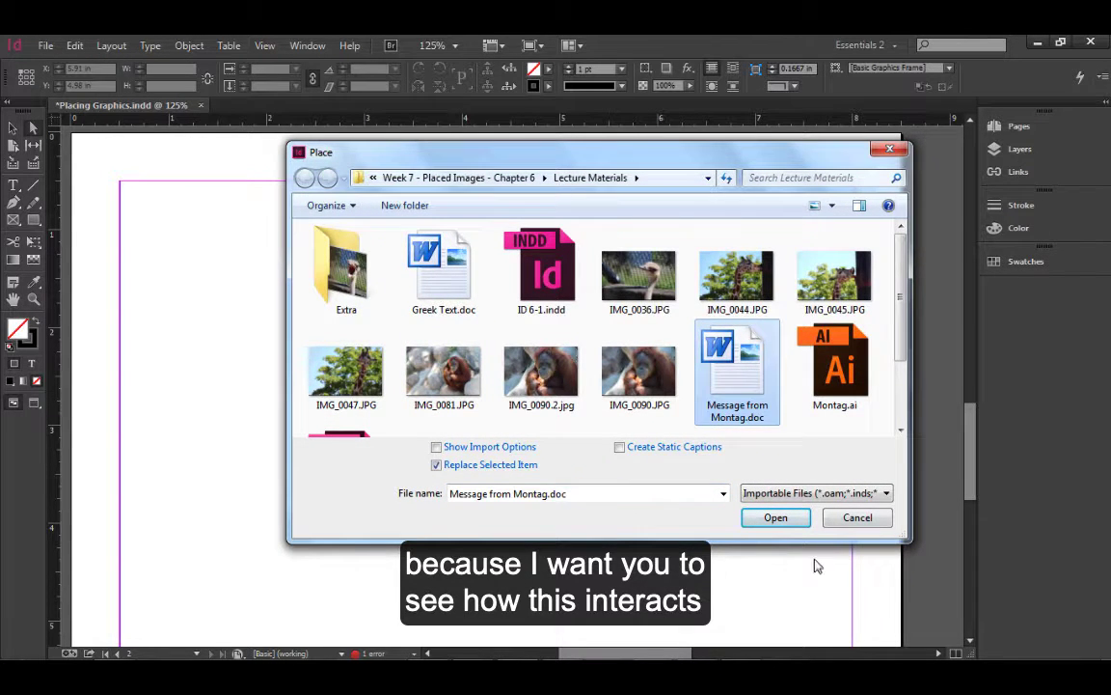
click(778, 521)
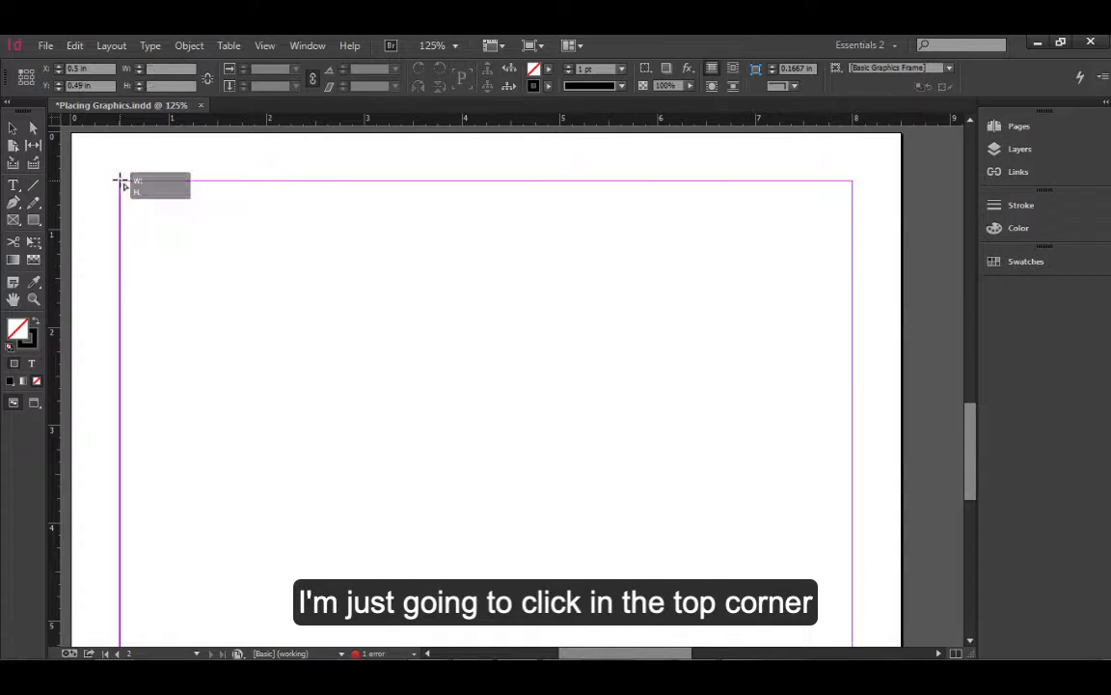
click(122, 183)
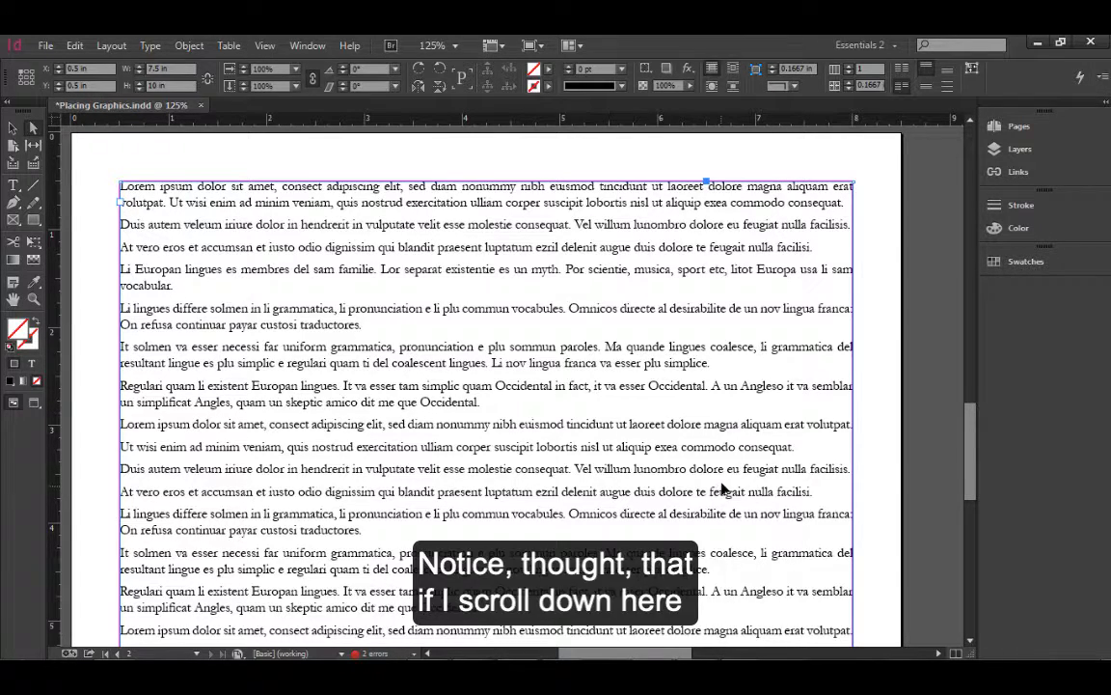
Step: Deselect the text frame and place the illustration Montag.ai at its original size over the middle of the text
scroll(723, 489, down, 5)
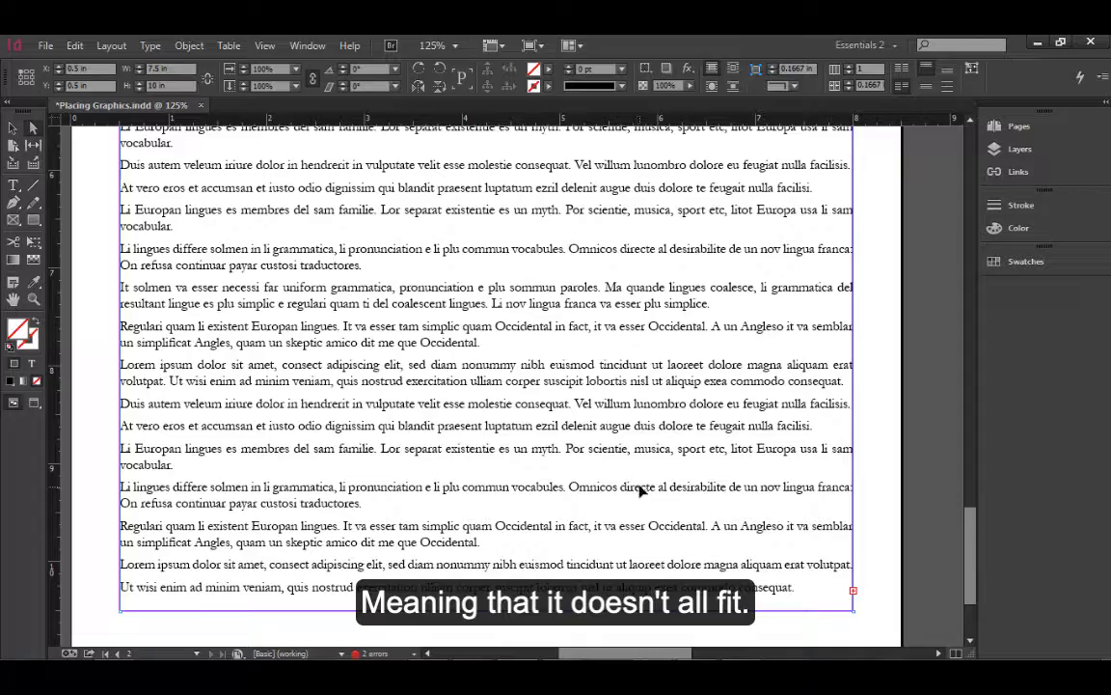
scroll(640, 490, up, 5)
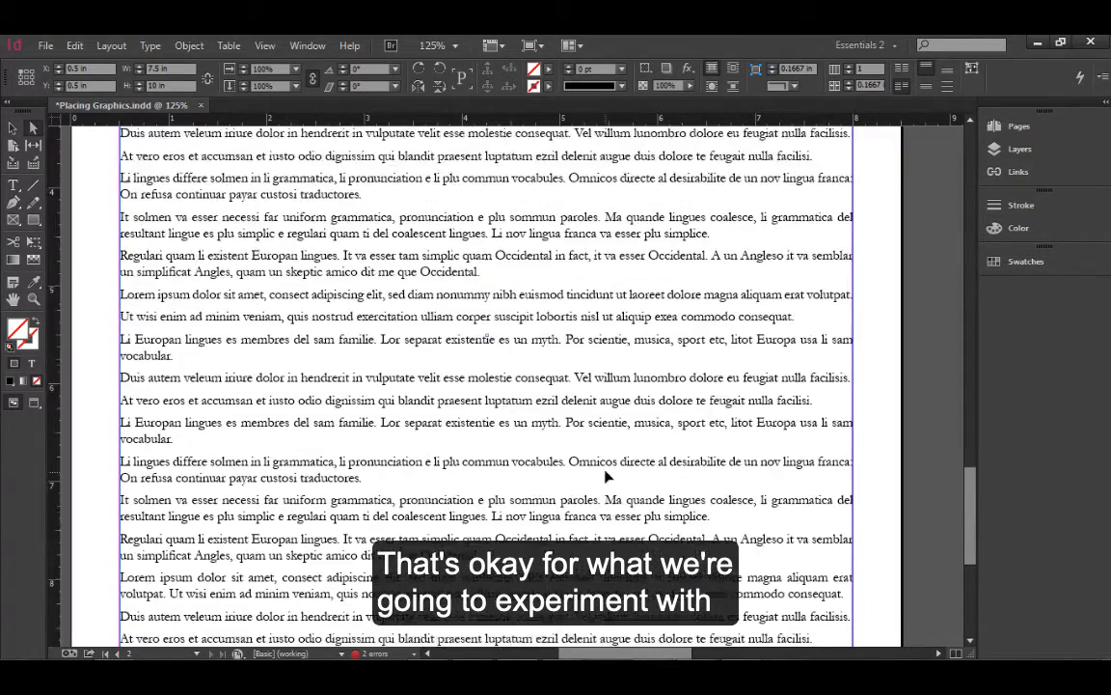
scroll(608, 476, up, 4)
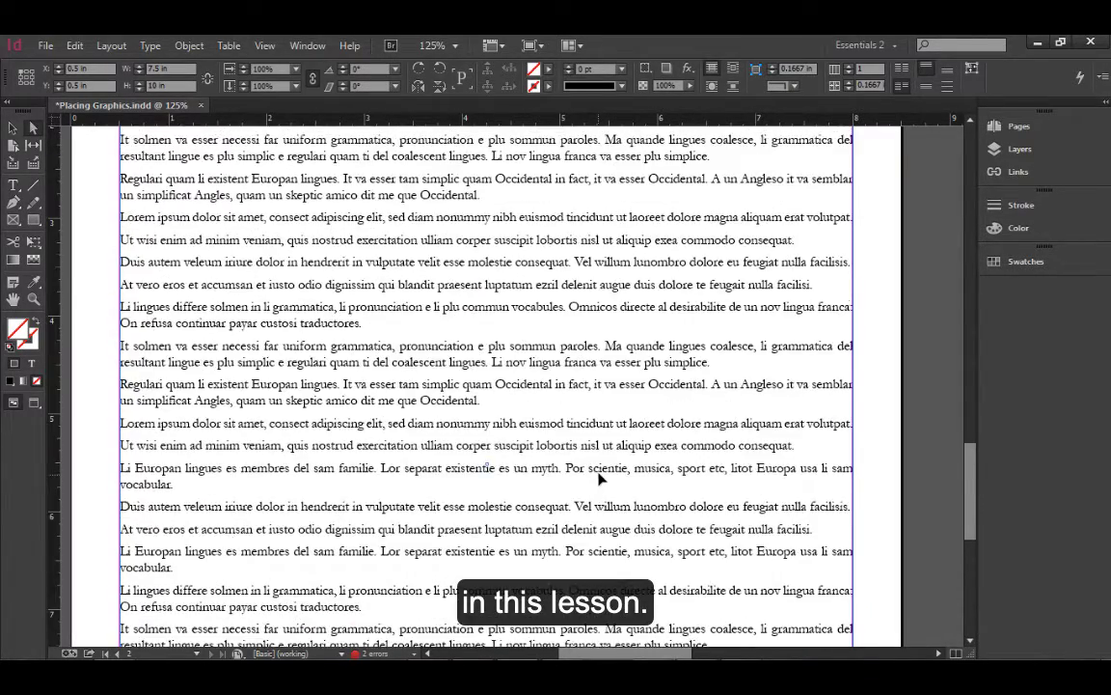
scroll(598, 478, up, 4)
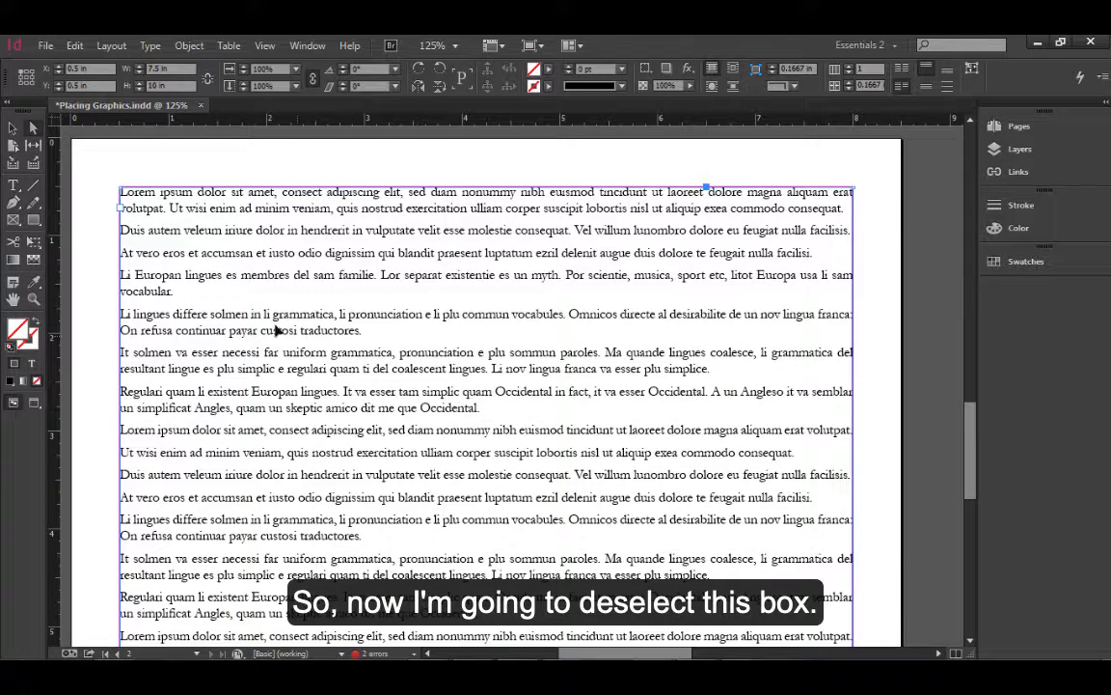
click(100, 280)
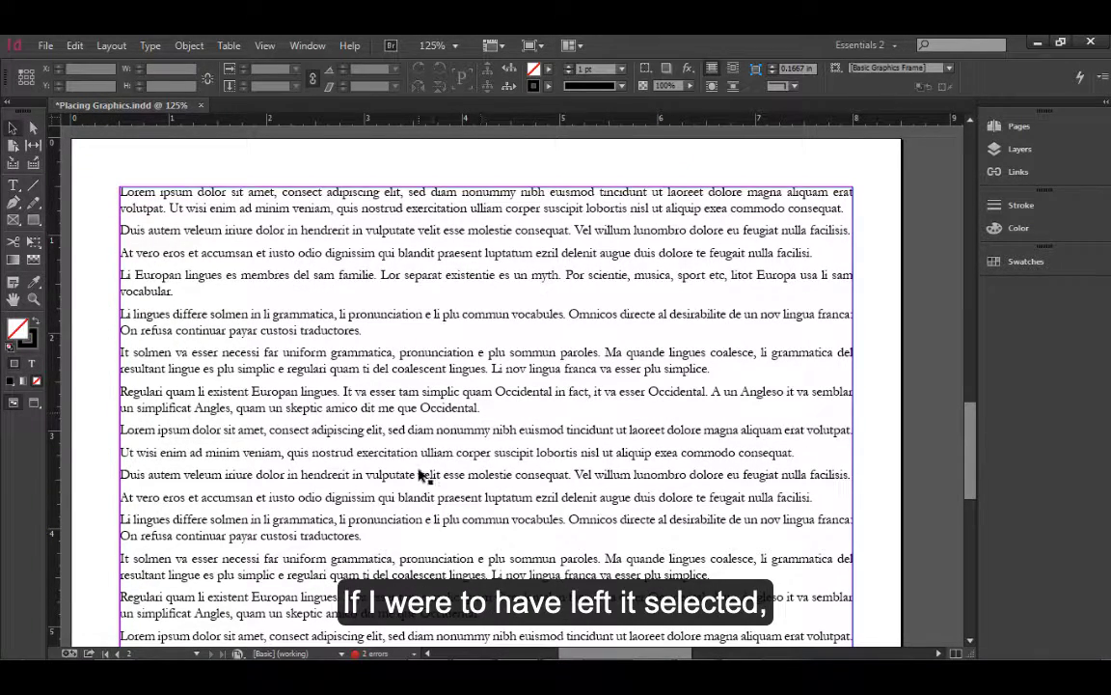
click(45, 45)
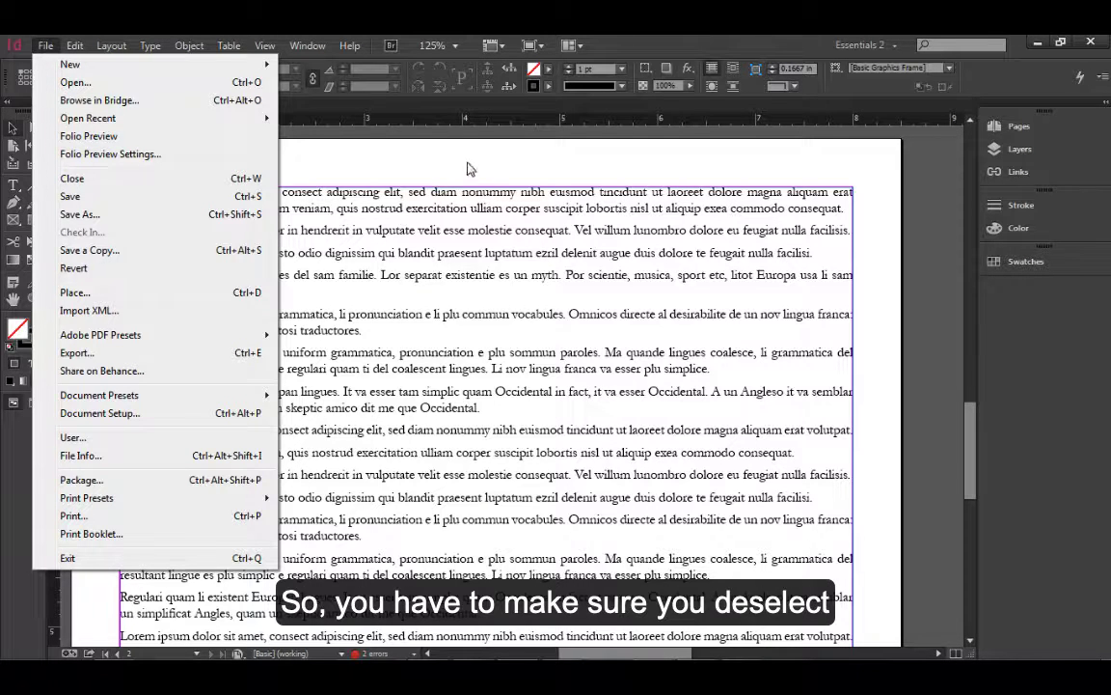
click(180, 298)
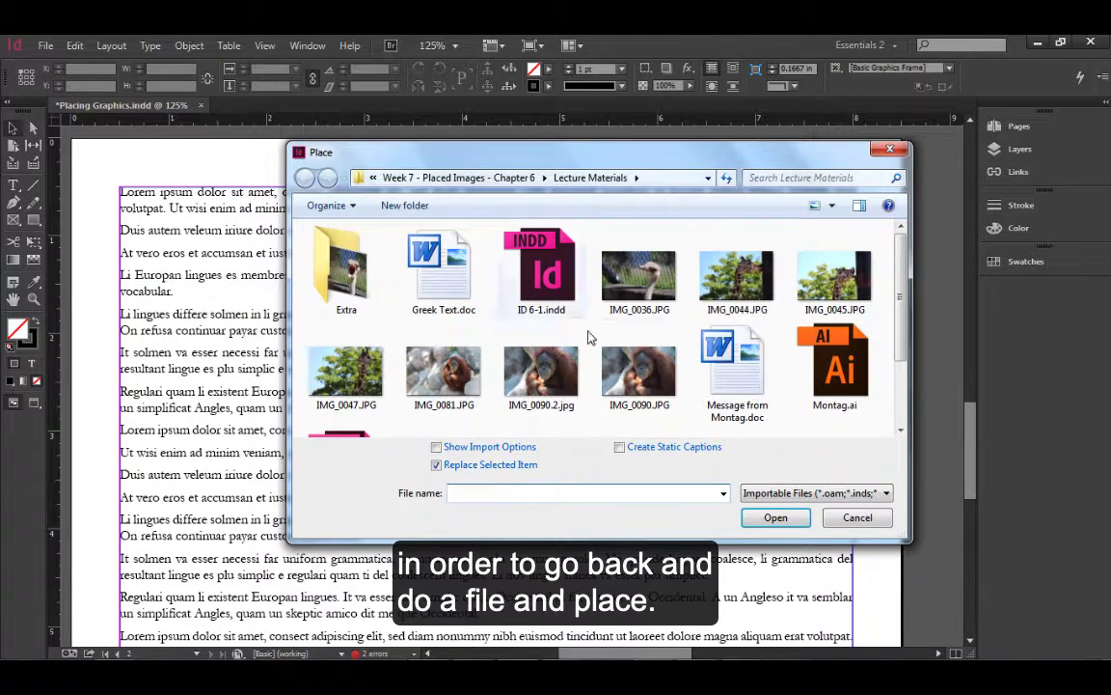
click(835, 377)
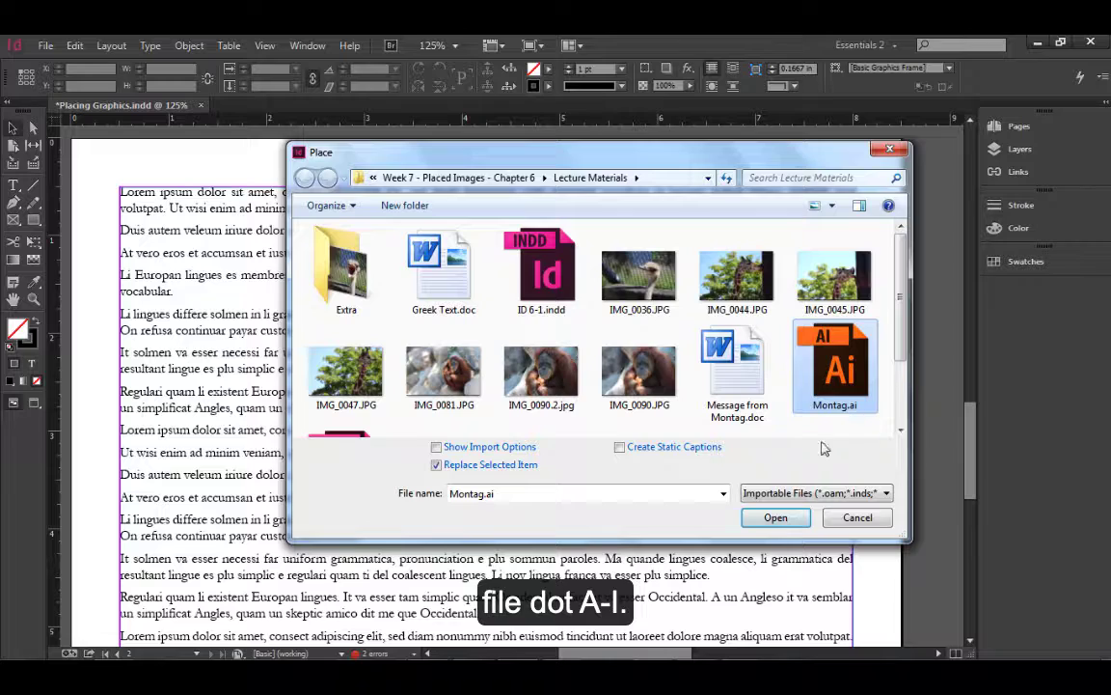
click(776, 518)
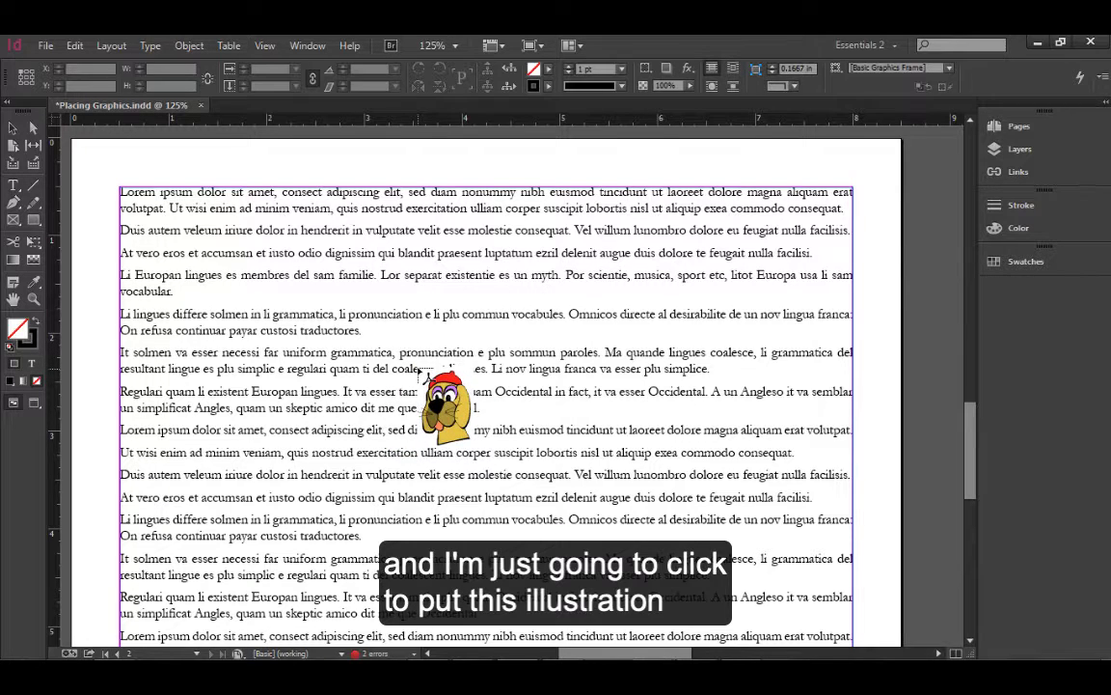
click(421, 372)
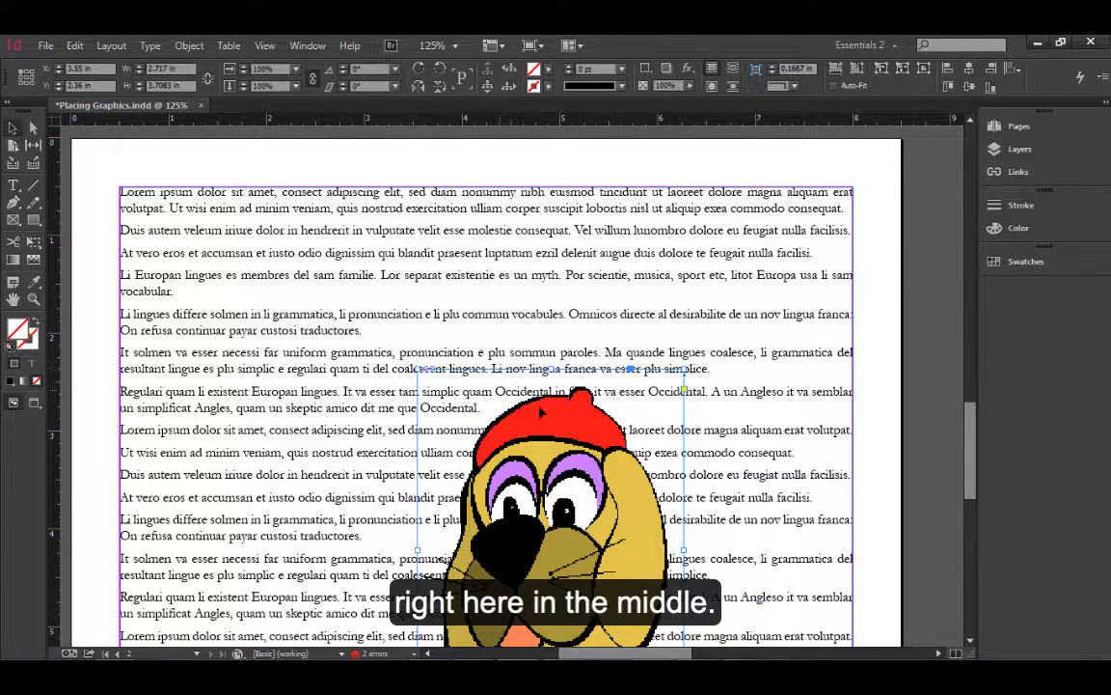
Step: Move the dog illustration to about X 3.28 in, Y 2.1 in and select its outer frame
scroll(519, 355, down, 1)
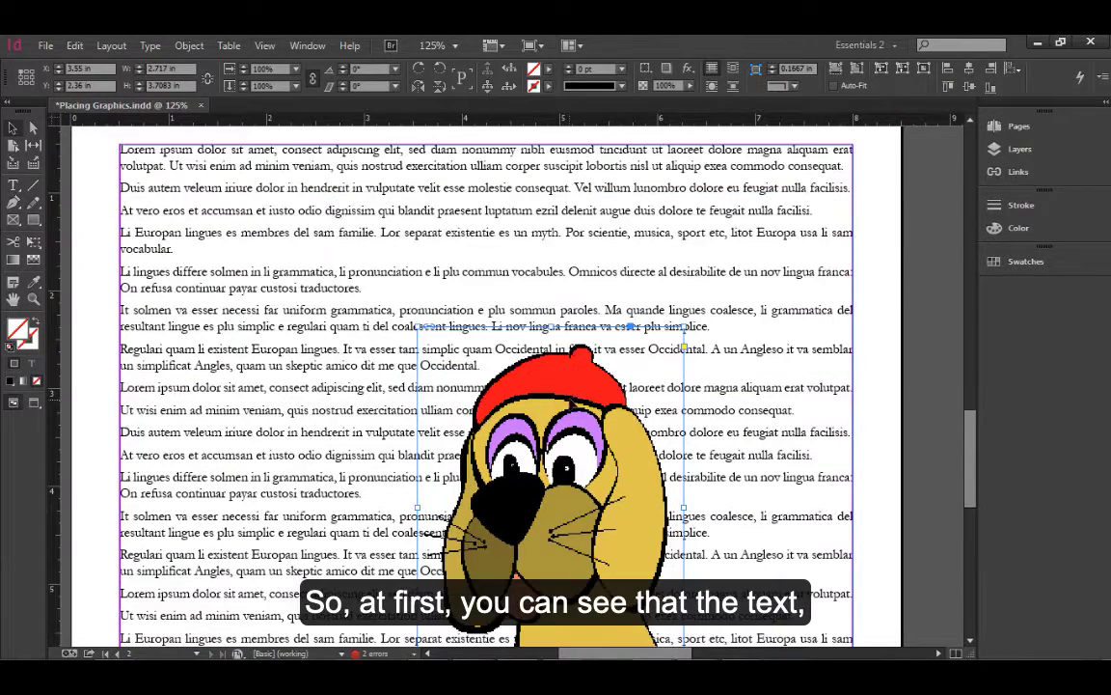
scroll(545, 384, down, 1)
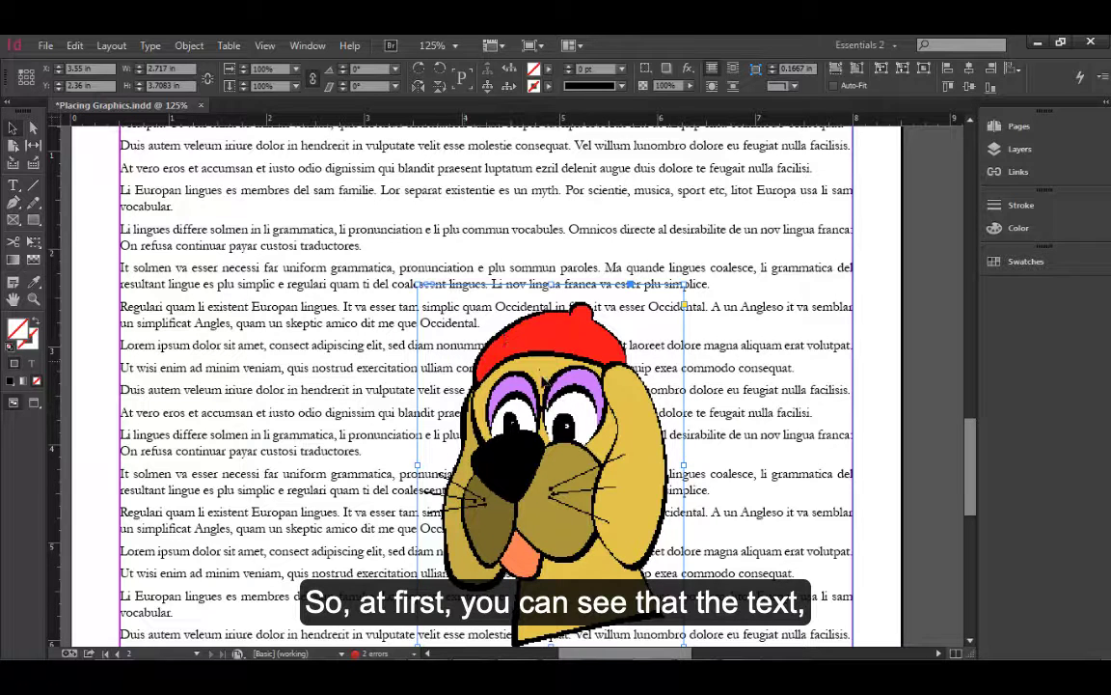
mouse_move(543, 443)
mouse_down()
mouse_move(491, 446)
mouse_move(463, 424)
mouse_move(515, 420)
mouse_move(495, 423)
mouse_move(529, 444)
mouse_up()
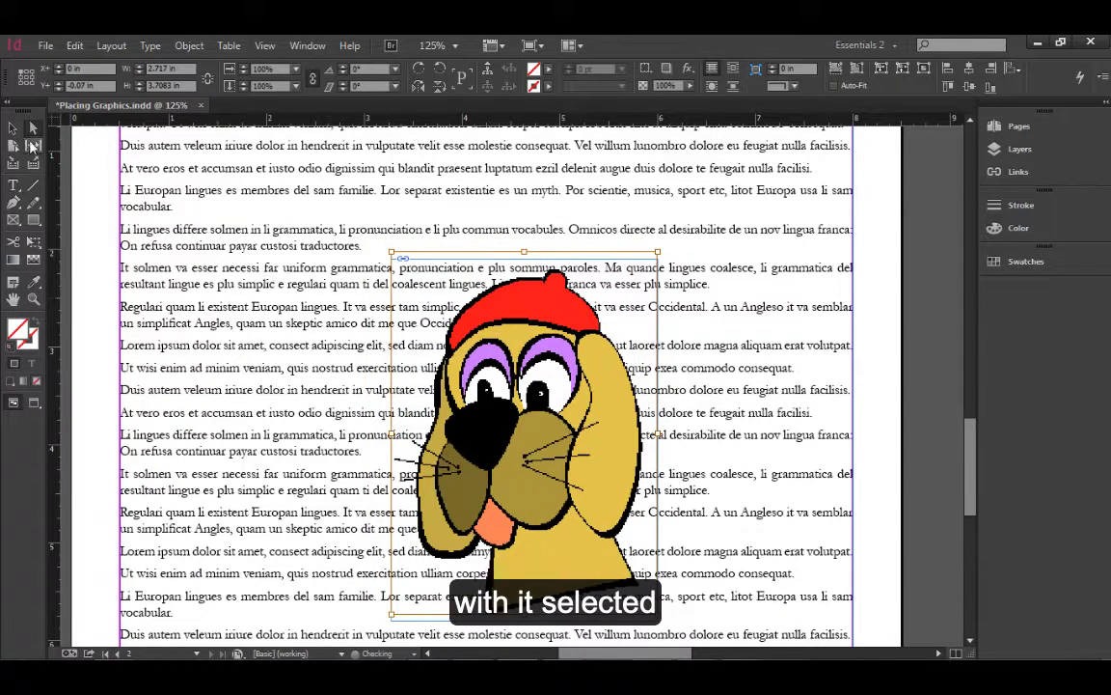
click(13, 129)
click(478, 257)
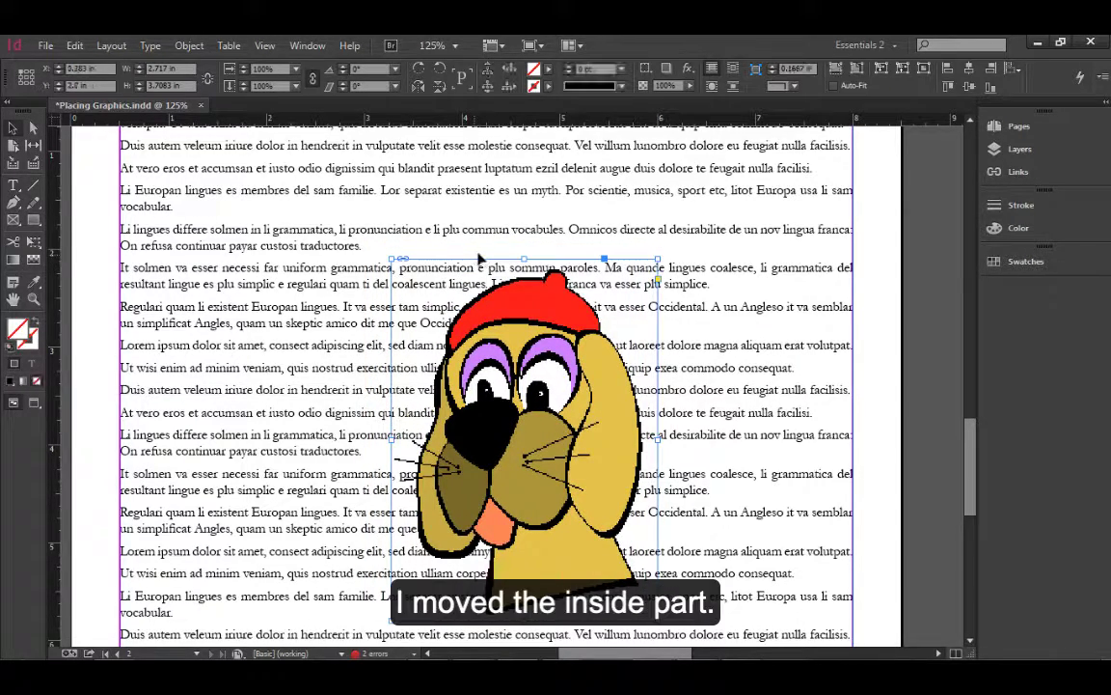
Step: Show the Text Wrap settings and wrap the text around the illustration's bounding box
click(309, 46)
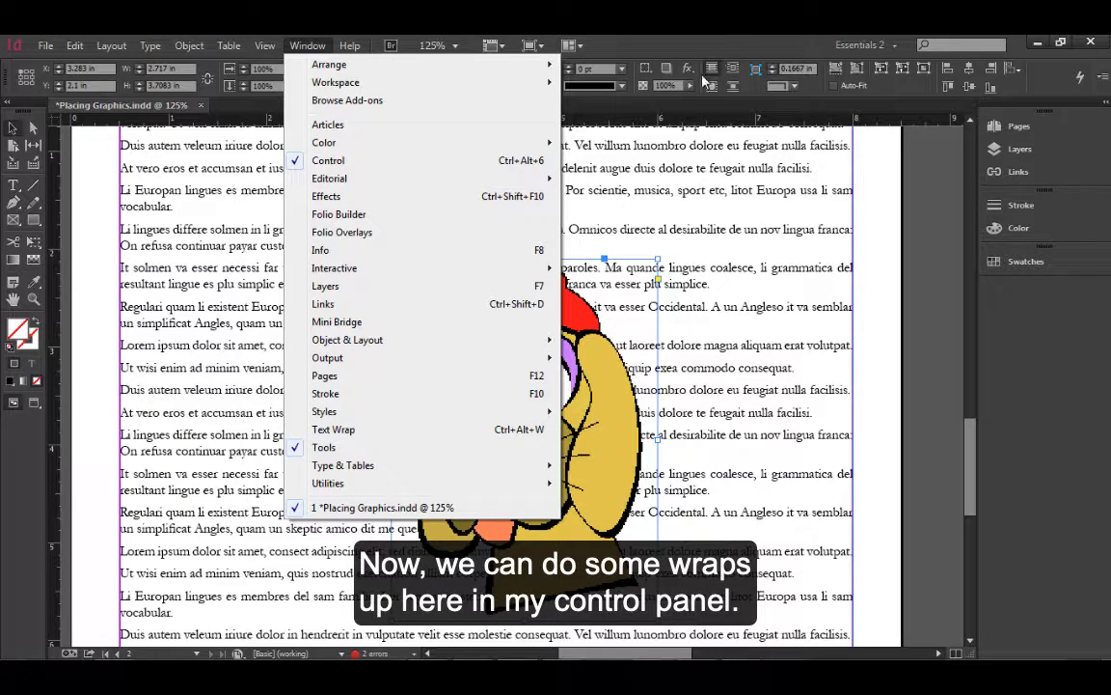
click(328, 429)
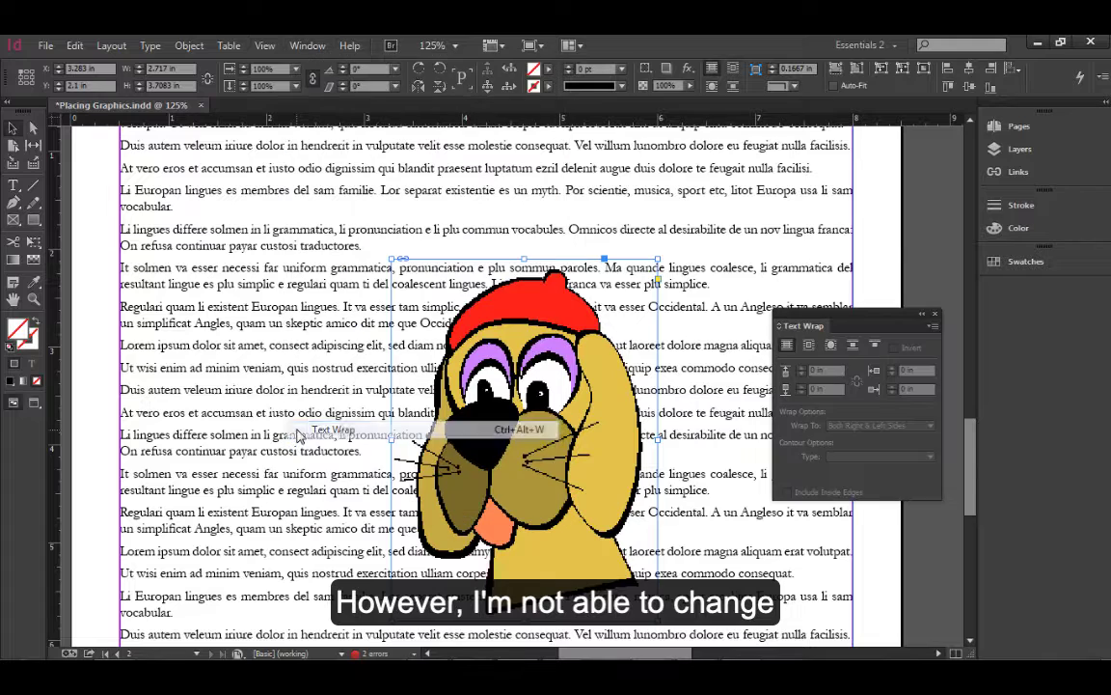
click(810, 345)
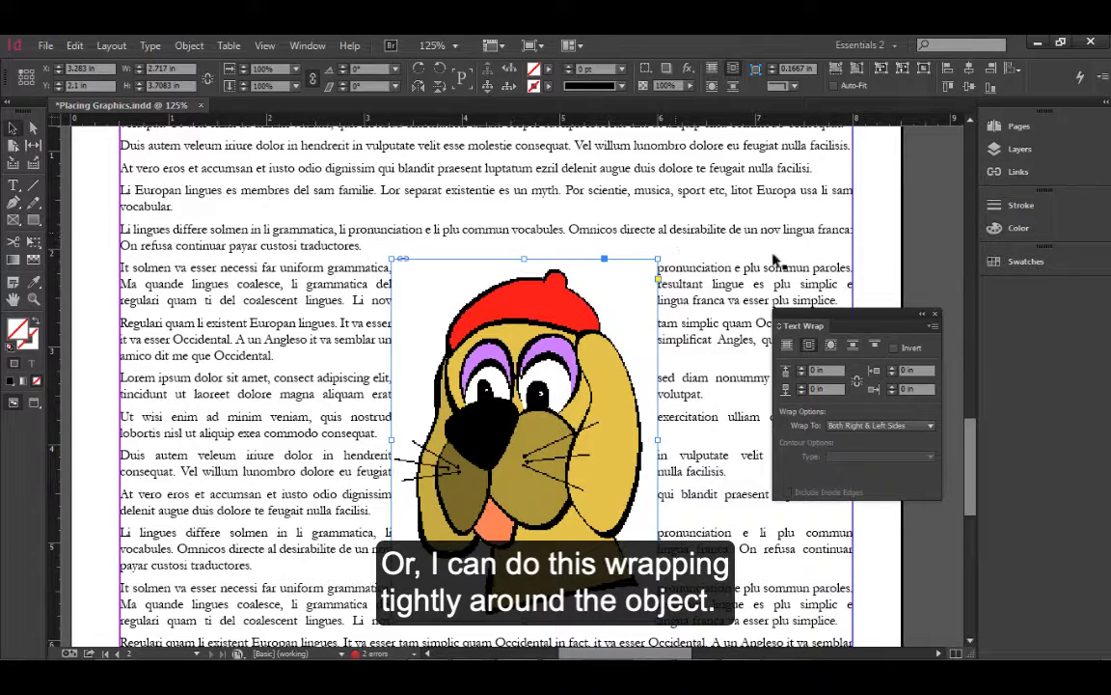
Step: Change the illustration's wrap to follow the object shape, with contour type Detect Edges and an offset of 0.125 in
click(831, 347)
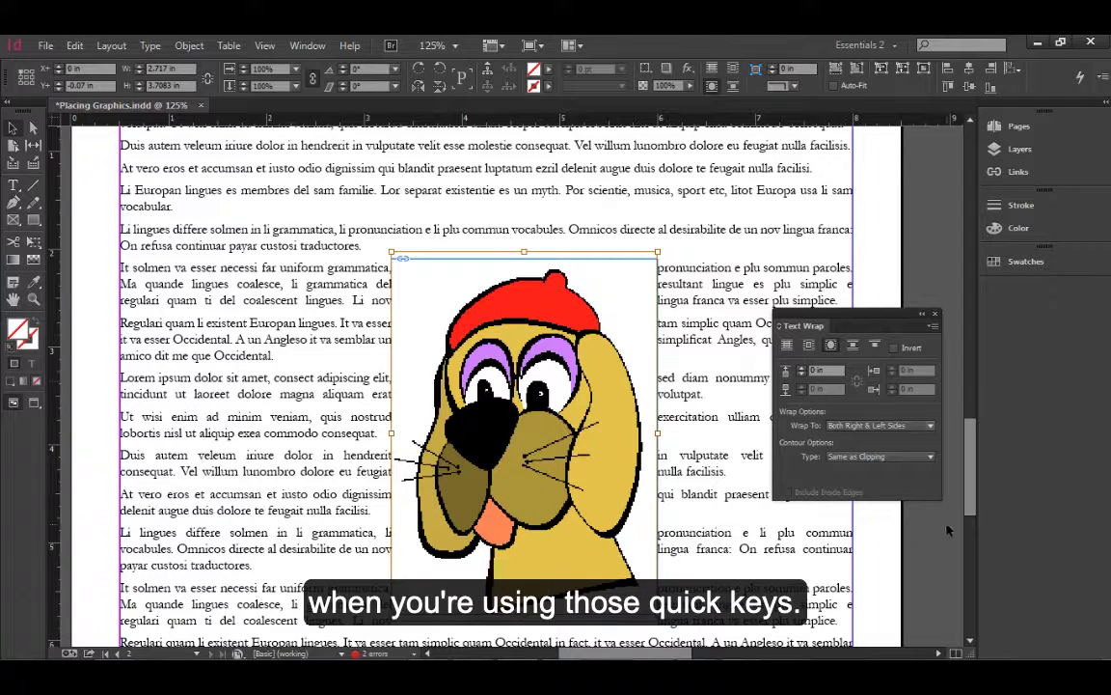
click(927, 457)
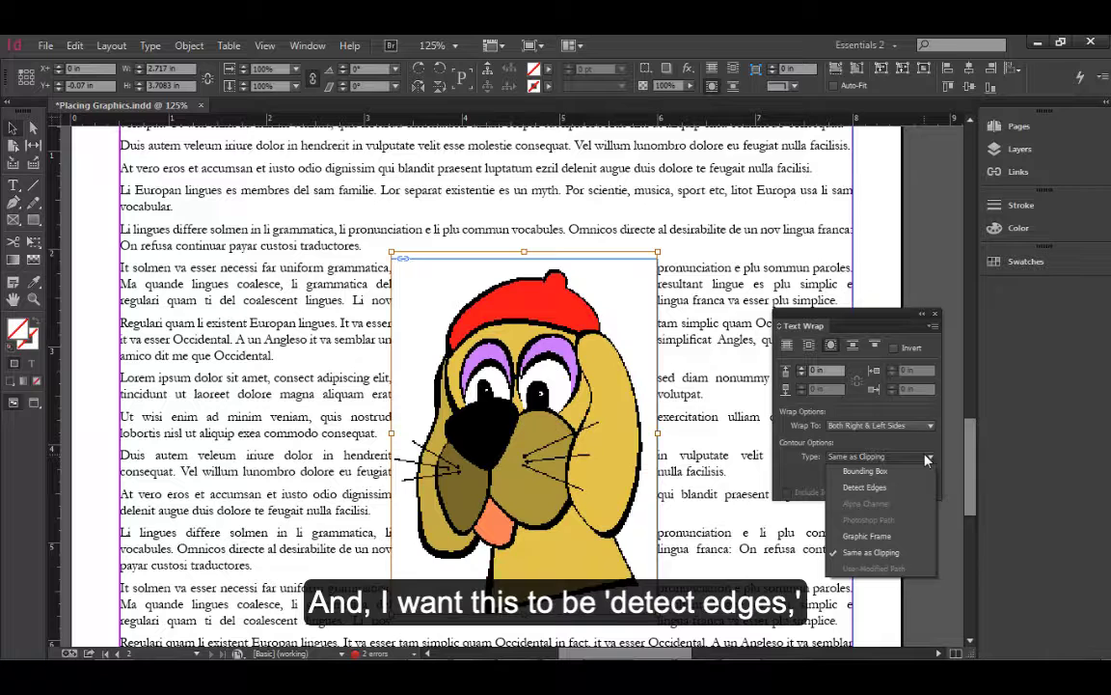
click(854, 487)
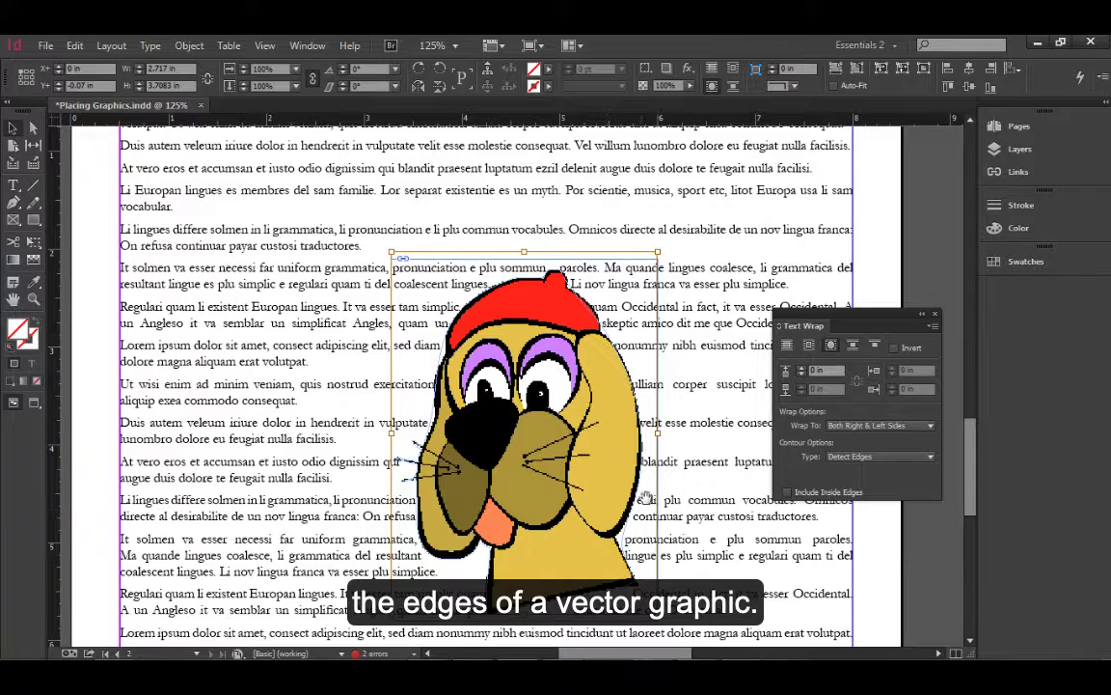
click(800, 369)
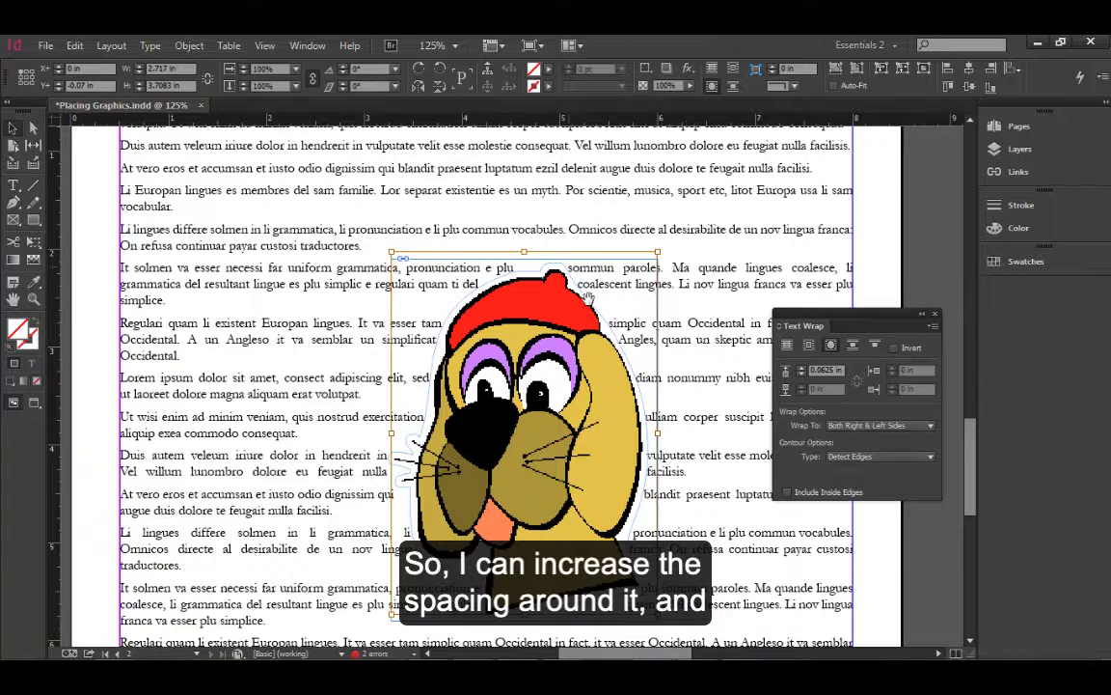
click(801, 367)
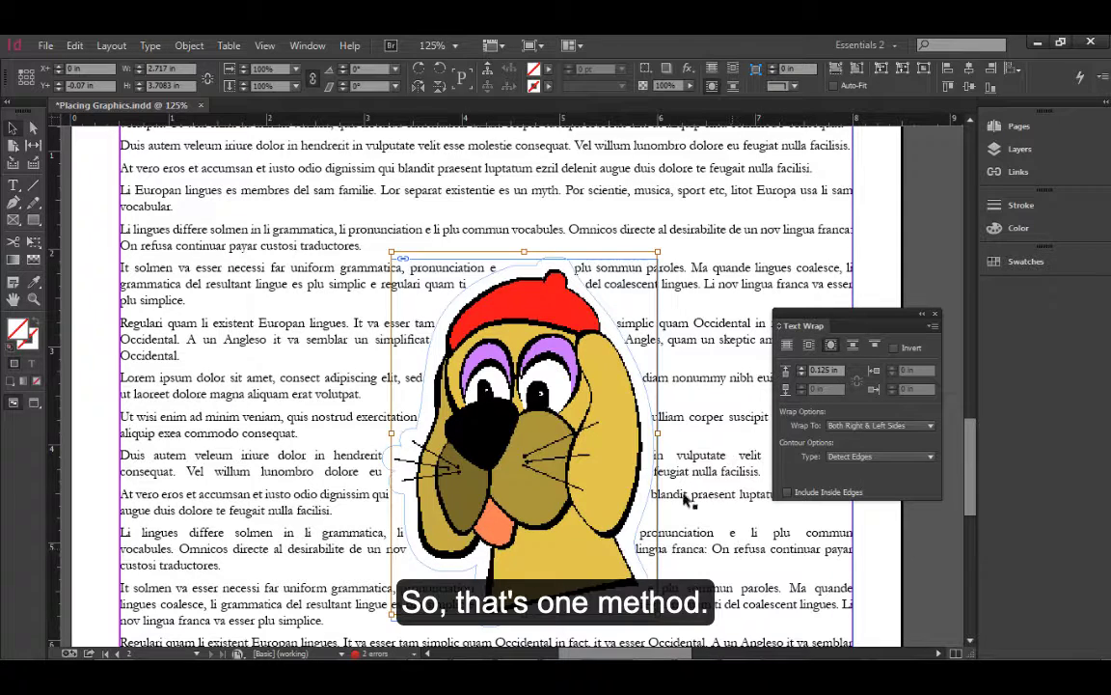
Step: Move the wrapped dog illustration towards the page's left margin, to about X 0.71 in, Y 1.99 in, and deselect it
click(295, 376)
drag(518, 417, 285, 414)
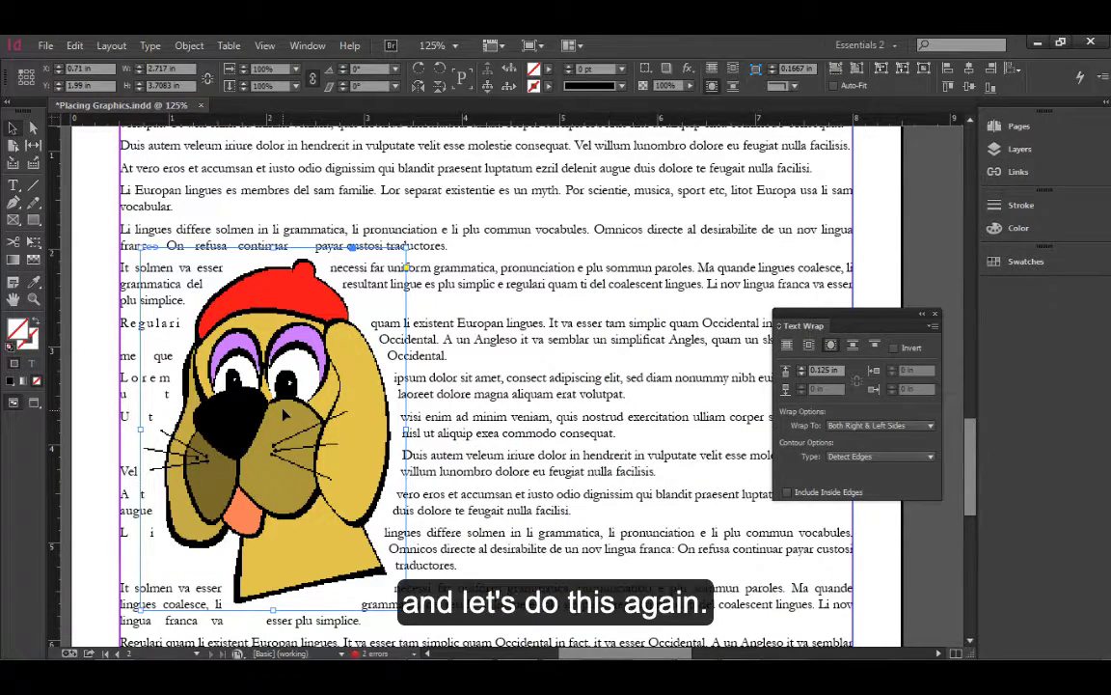
click(92, 350)
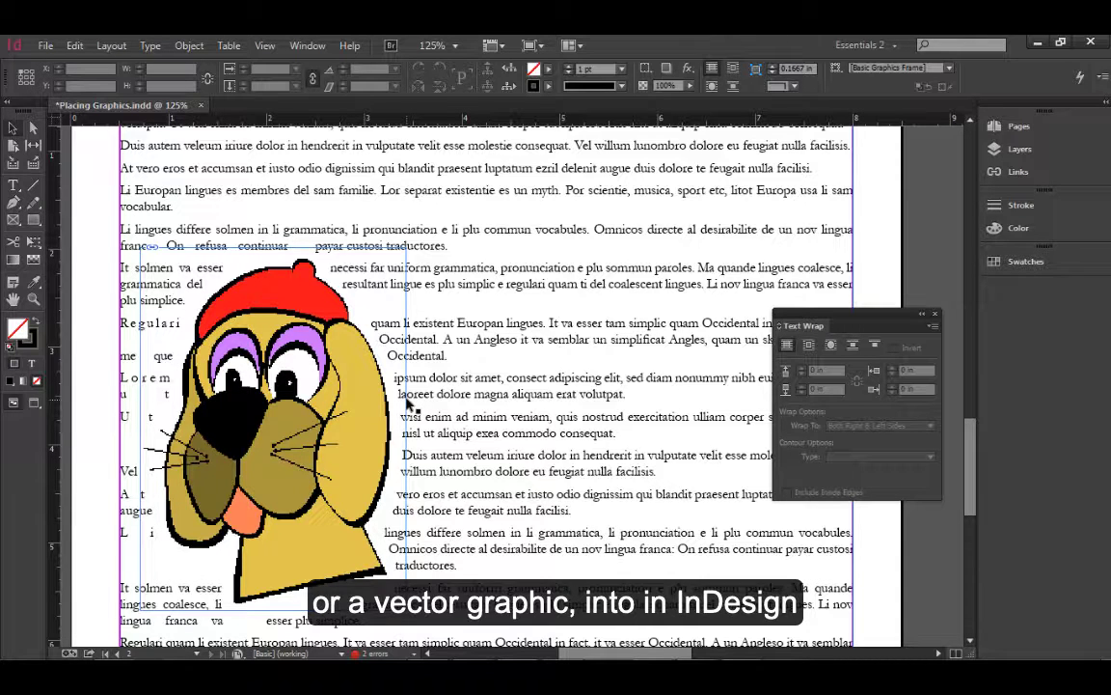
Step: Switch to Illustrator with the Montag.ai artwork and clear its selection
mouse_move(492, 651)
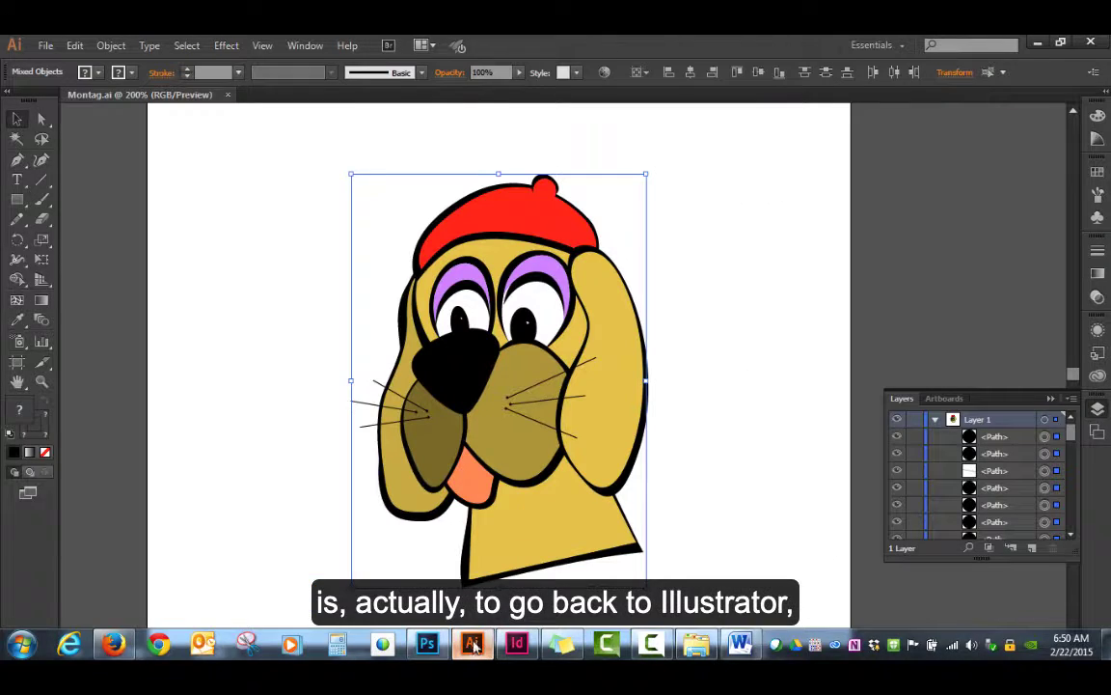
click(473, 645)
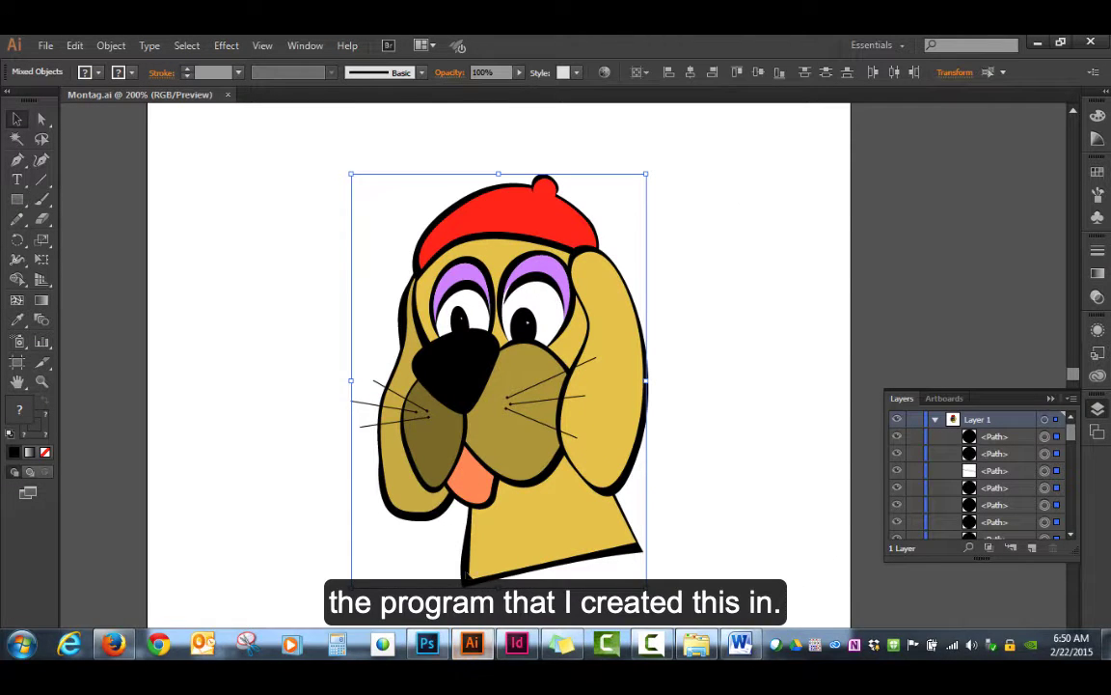
click(239, 369)
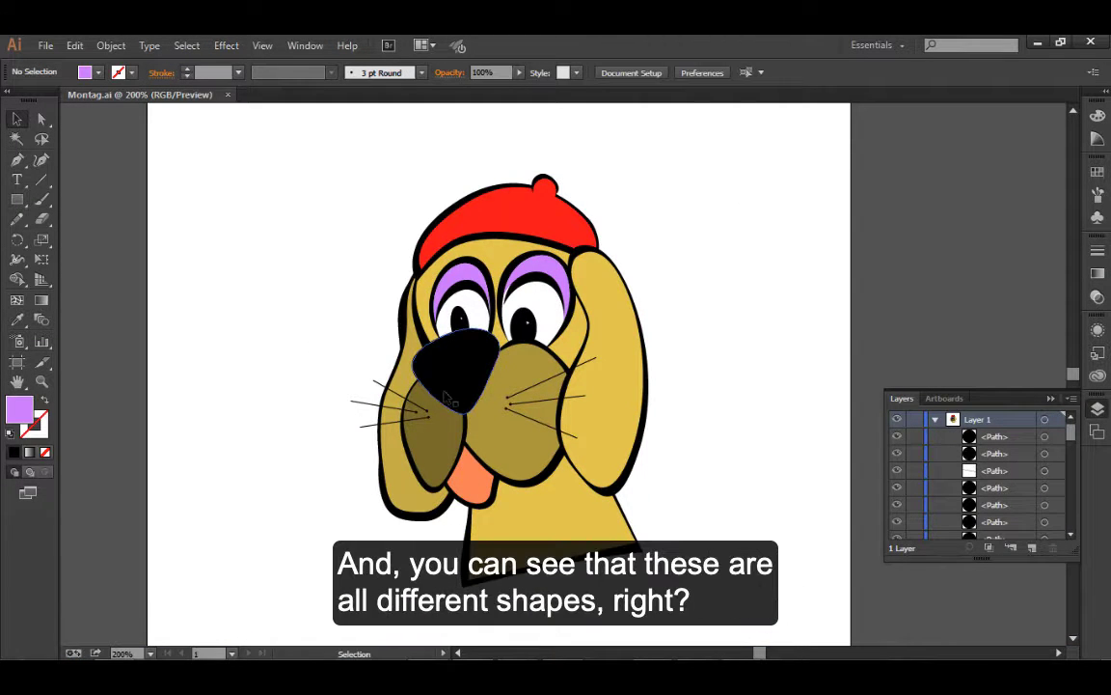
Step: Select the dog's facial parts and ear one after another to examine the separate shapes of the drawing
click(429, 395)
click(434, 467)
click(530, 465)
click(608, 430)
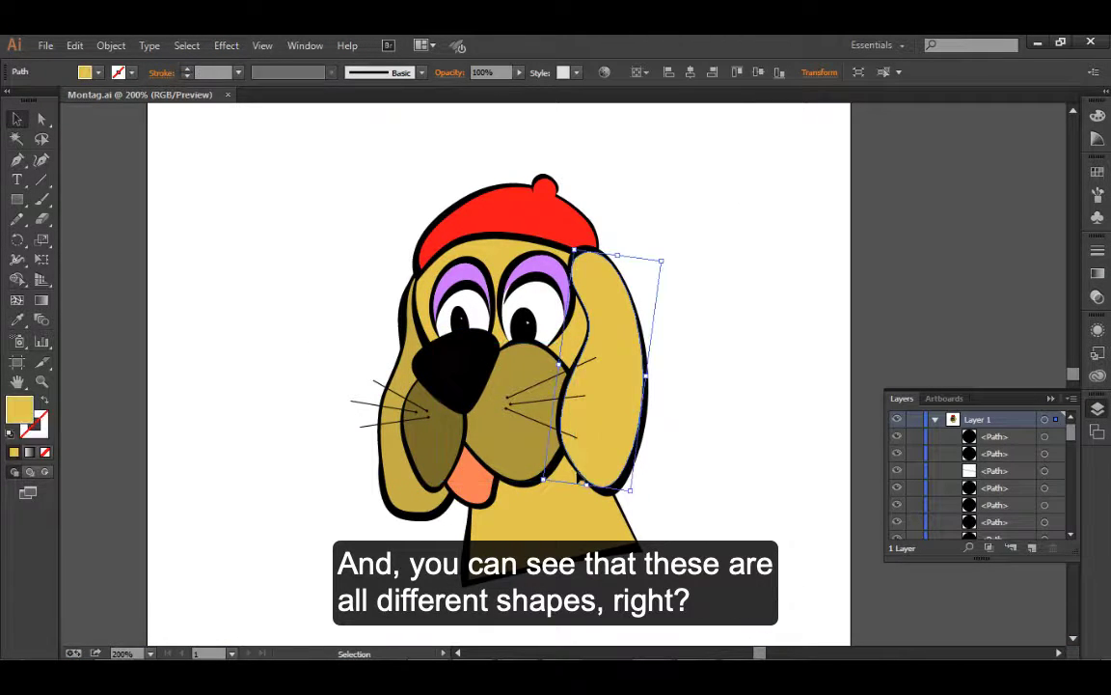
click(535, 471)
Step: Select all the shapes of the dog drawing together and copy them
drag(332, 146, 705, 623)
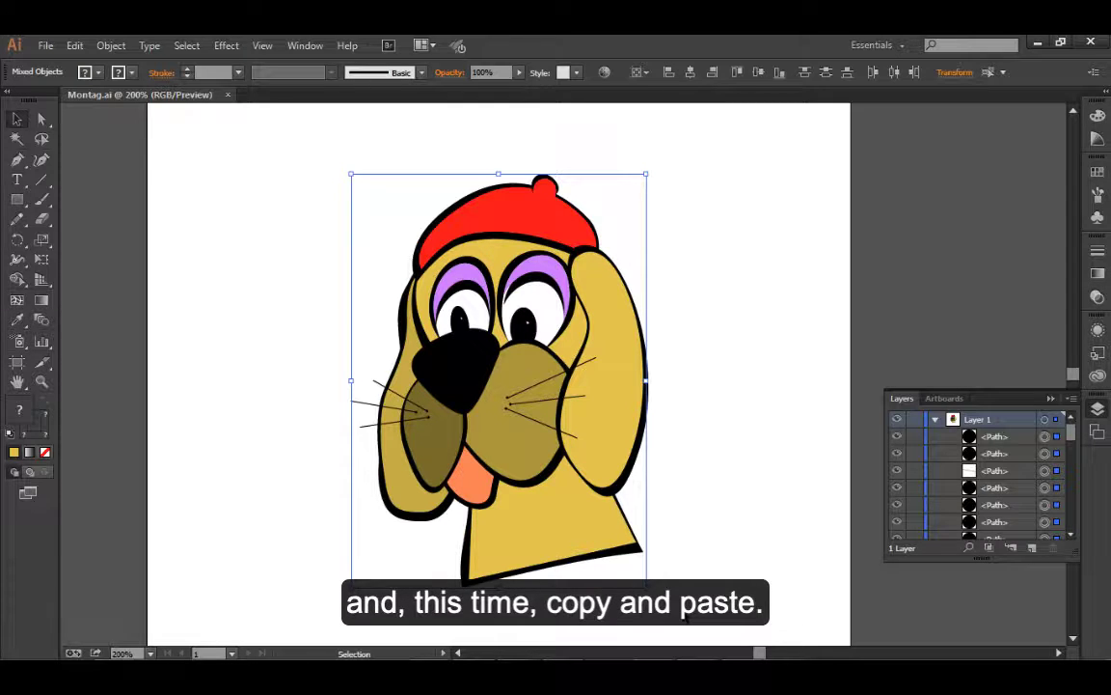
click(74, 45)
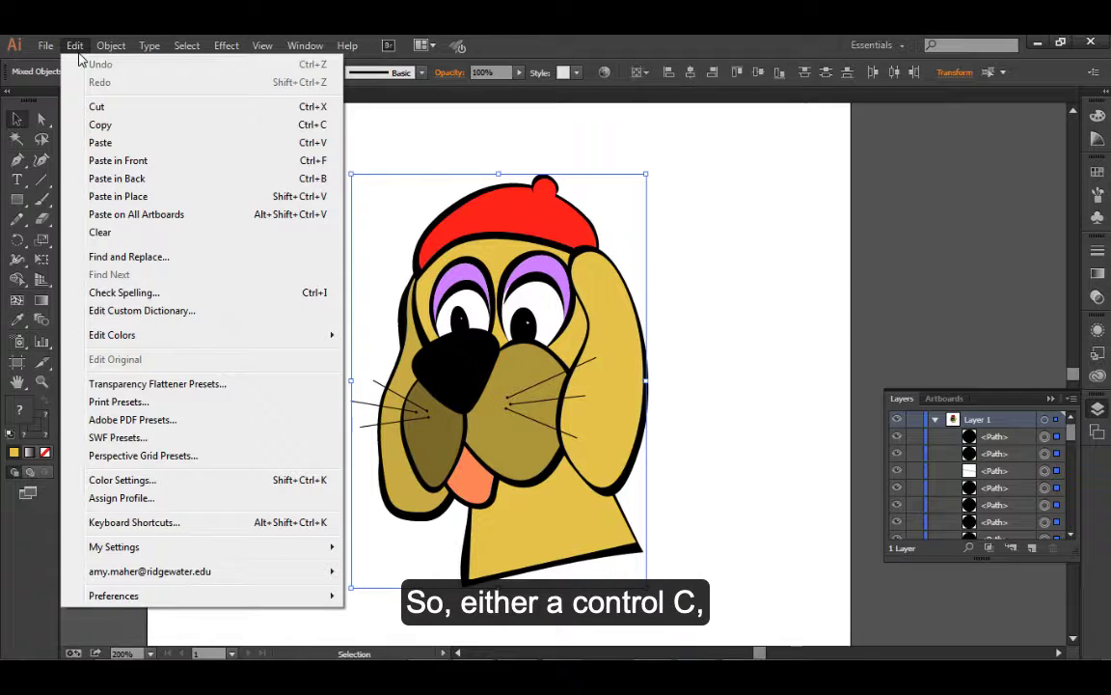
click(121, 130)
Step: Switch to InDesign, paste the dog onto the text page, move it to about X 4.42 in, Y 1.99 in, and deselect it
mouse_move(501, 686)
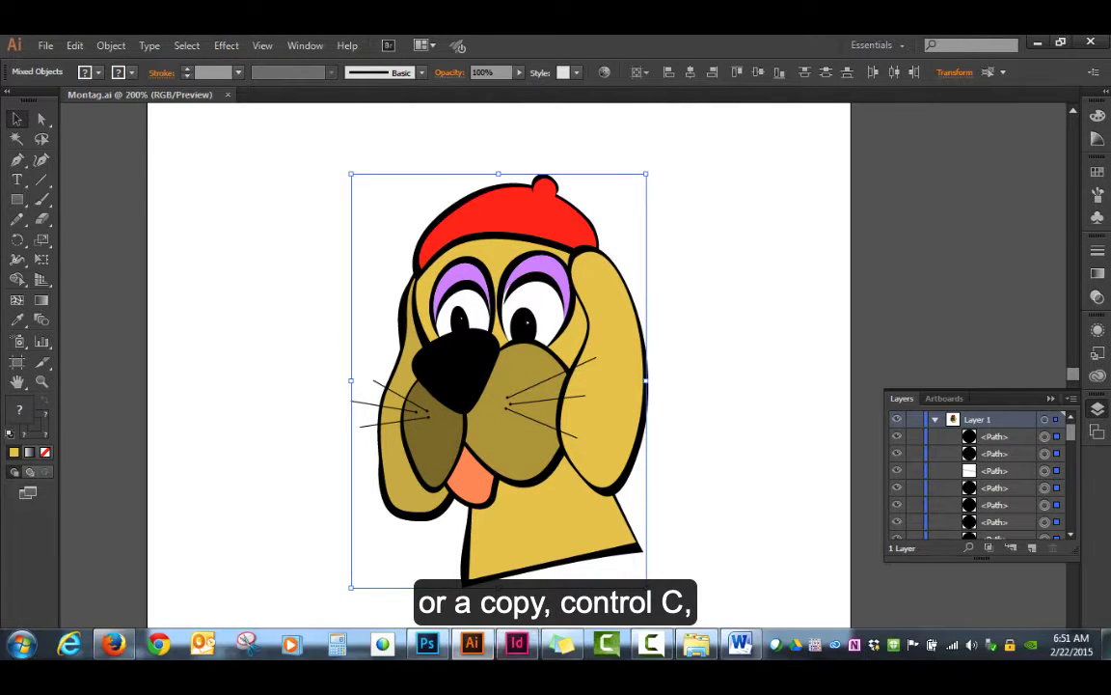
click(515, 646)
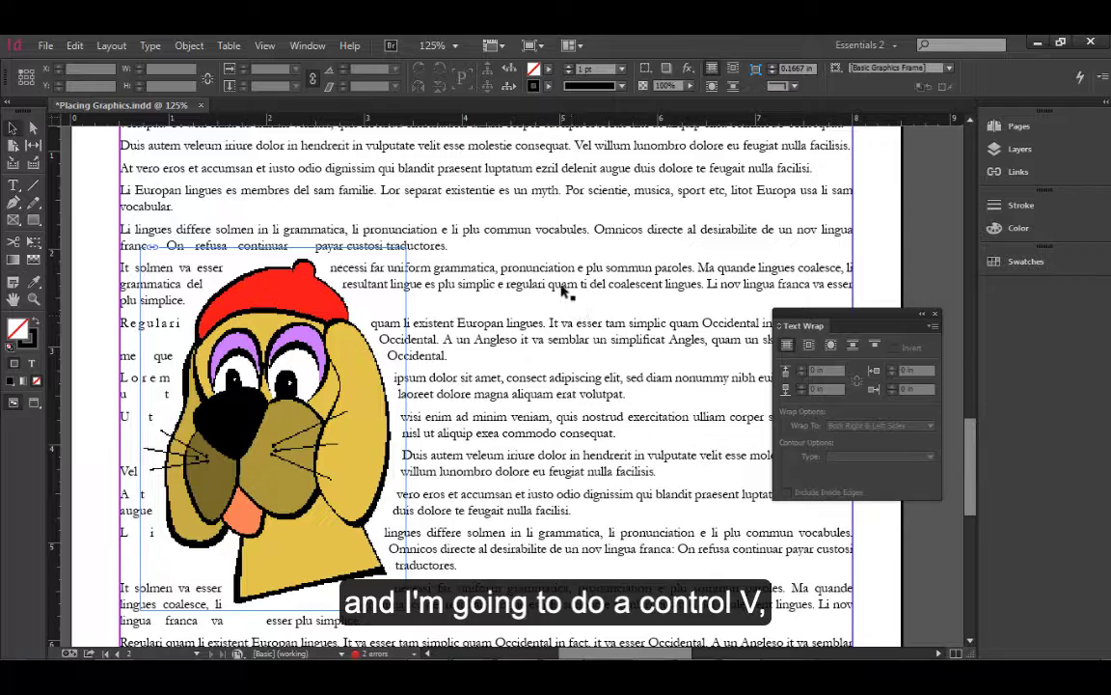
key(ctrl+v)
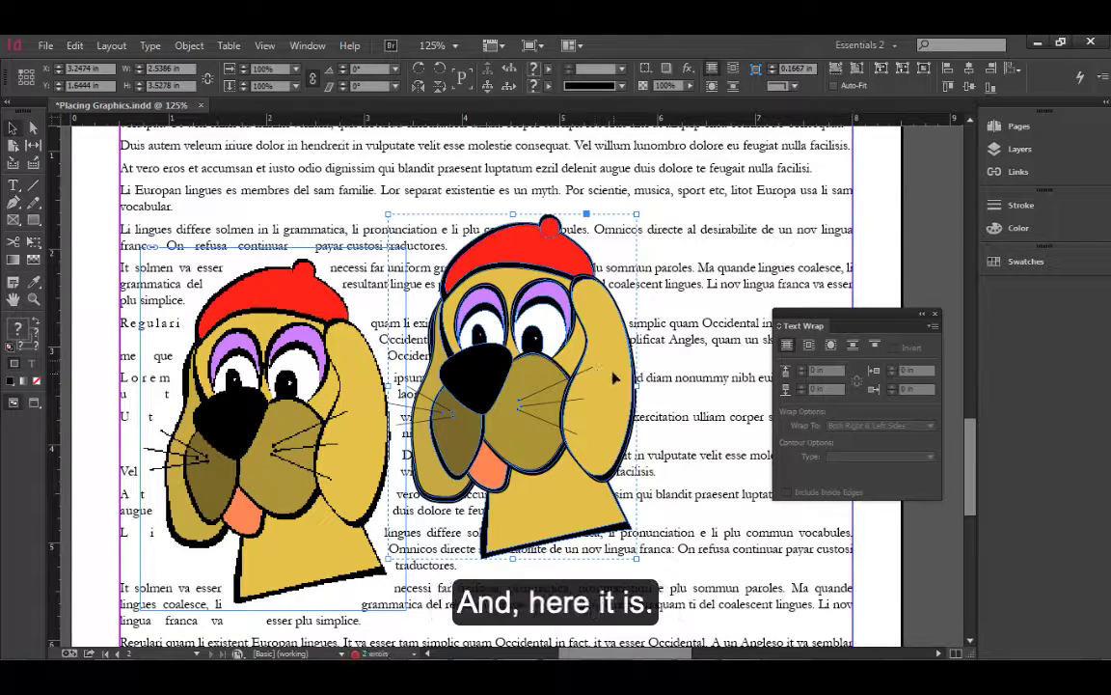
drag(614, 384, 730, 417)
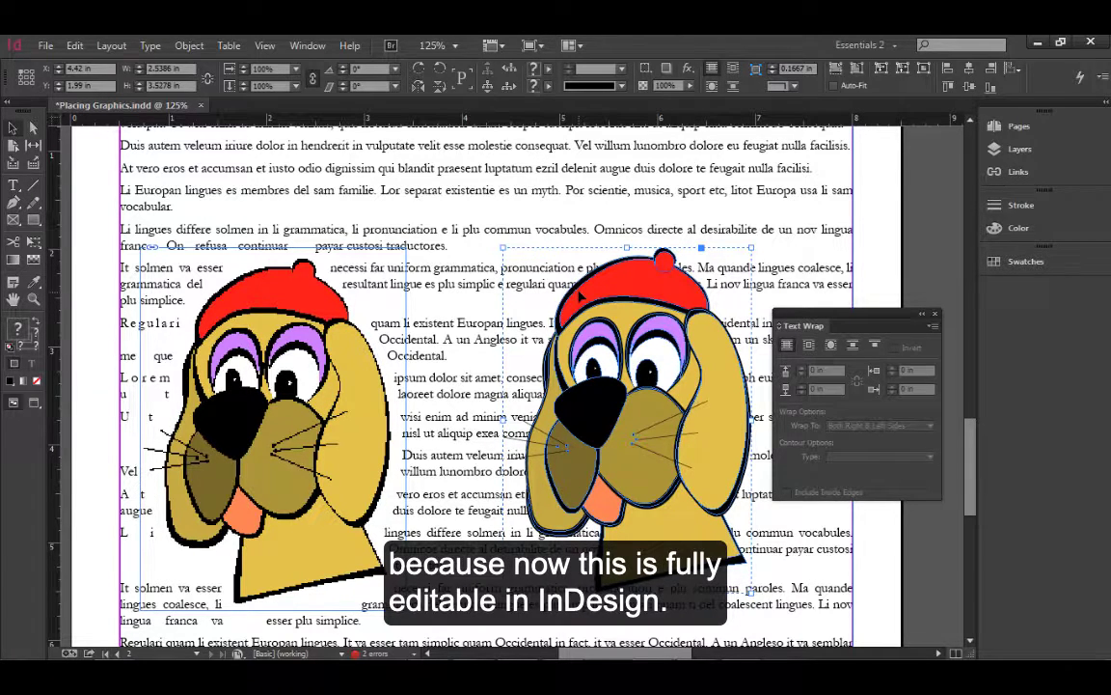
click(887, 279)
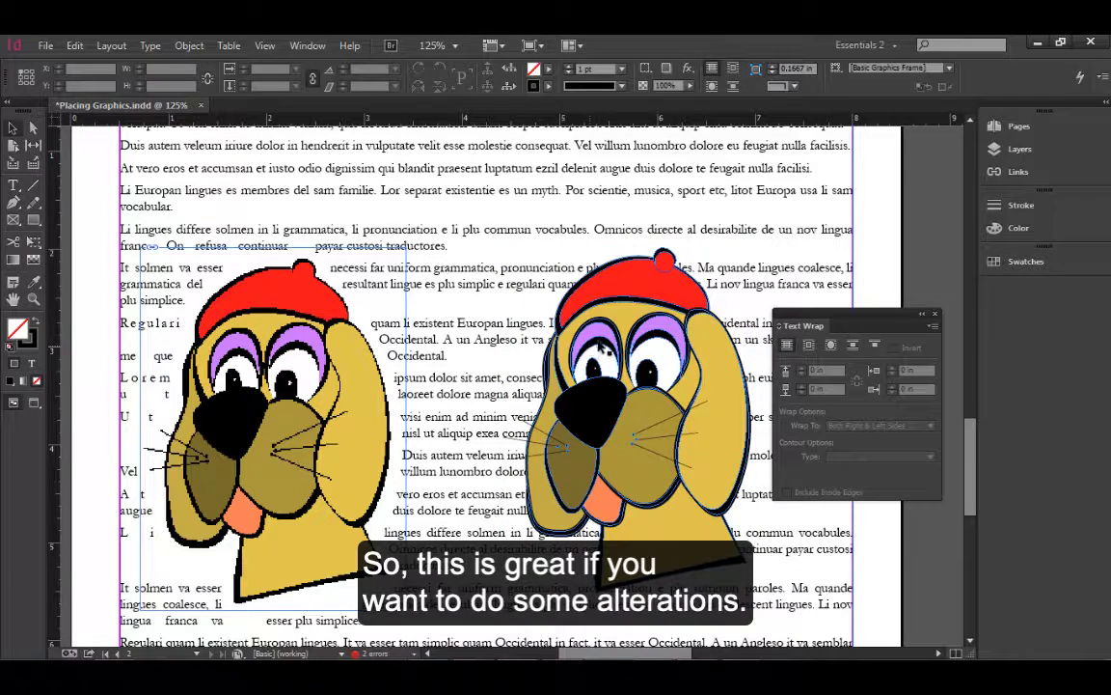
Step: With the Direct Selection tool, lengthen the pasted dog's upper-left whisker by pulling its outer endpoint to about X 4.46 in, Y 3.625 in
click(35, 127)
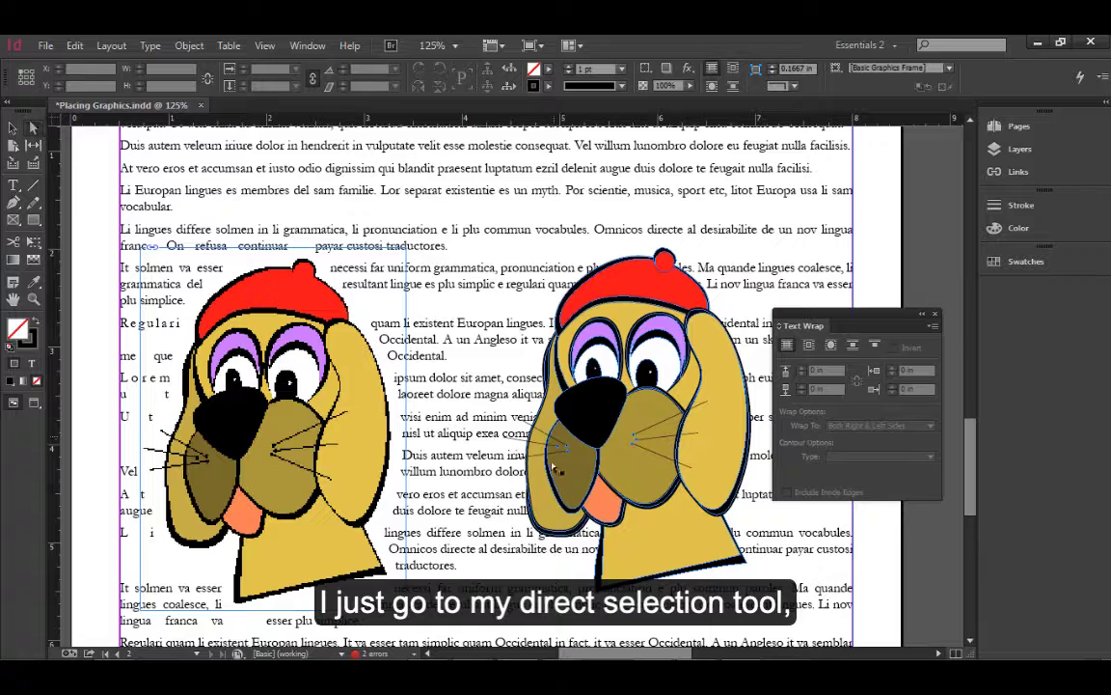
click(533, 431)
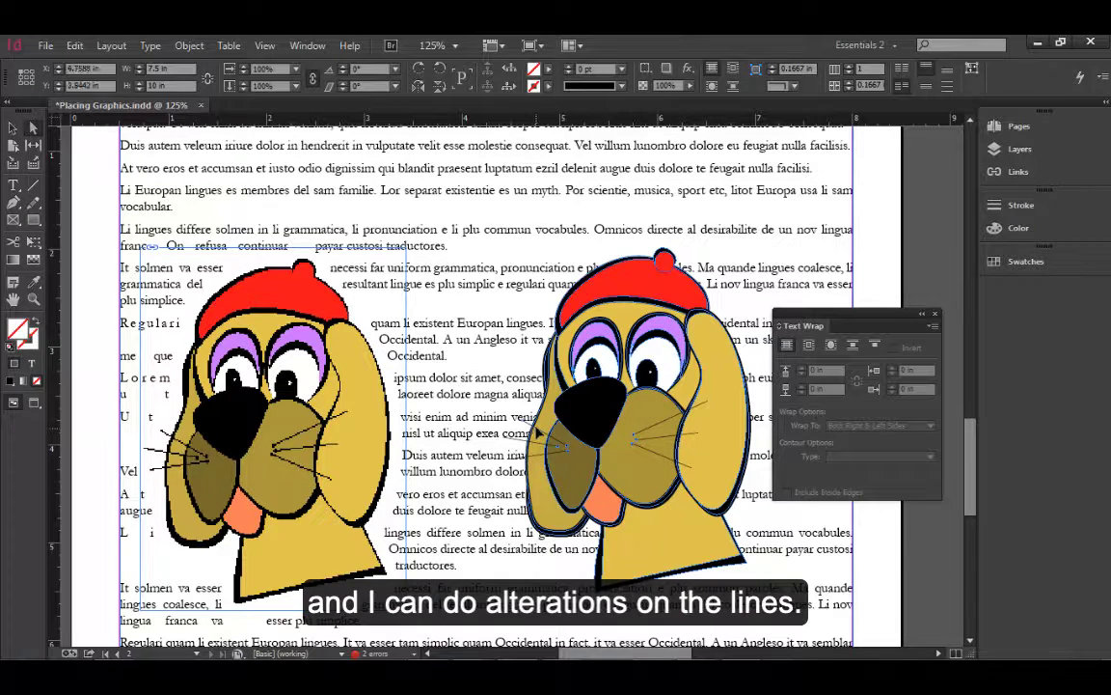
click(529, 425)
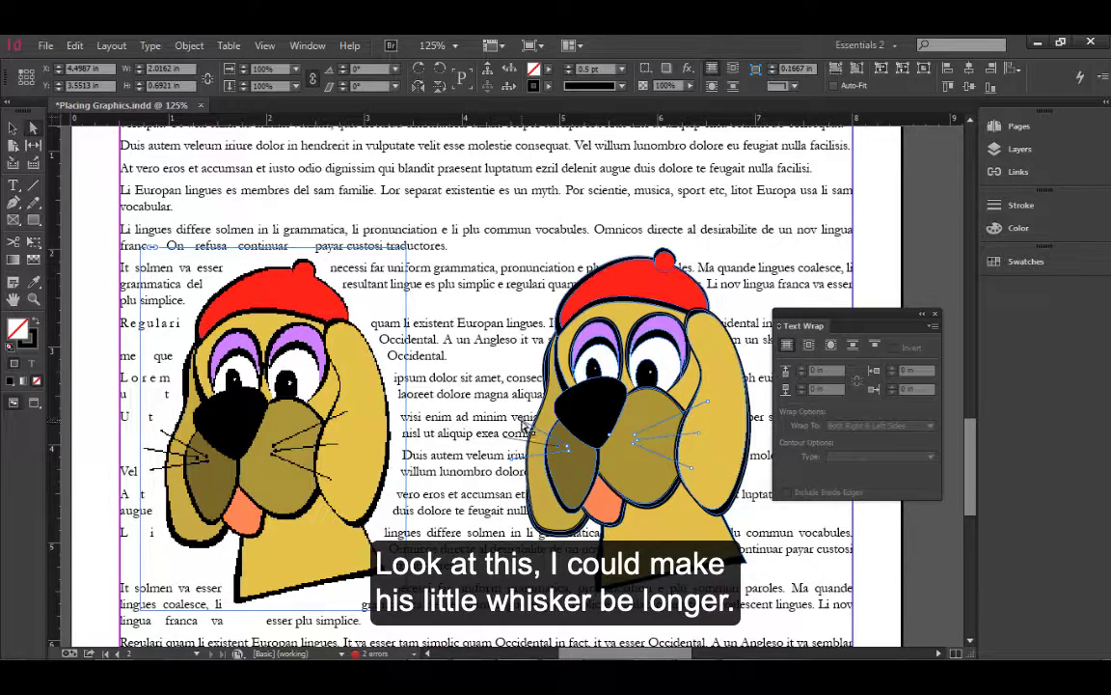
click(522, 419)
drag(522, 420, 508, 406)
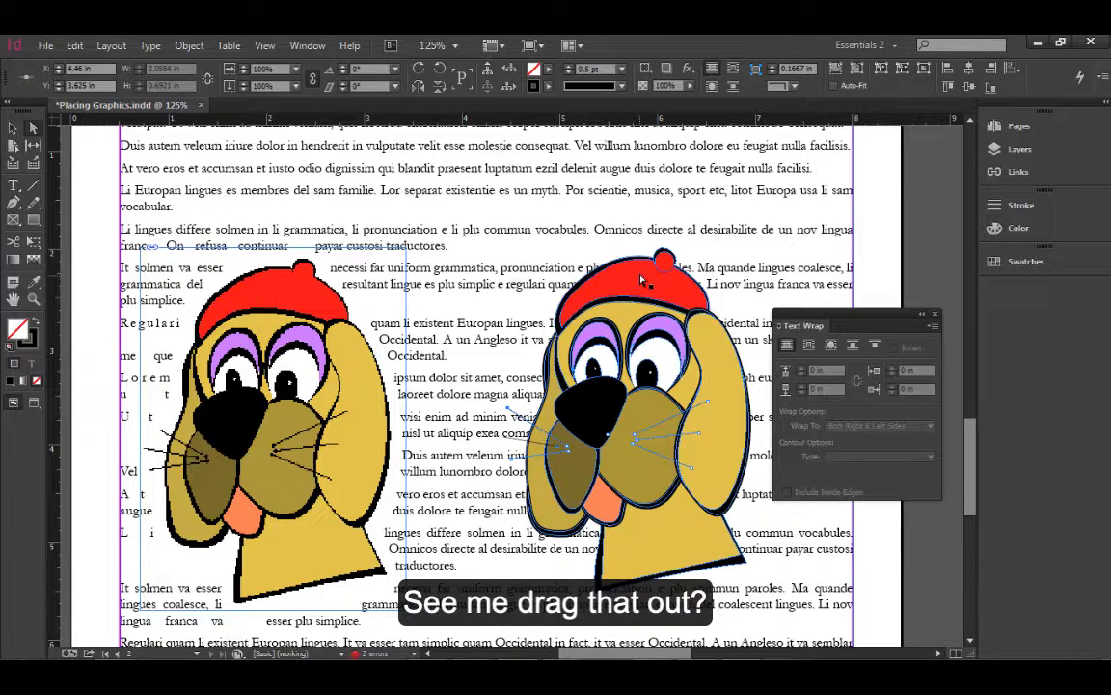
Step: Select the pasted dog's hat and reduce the tint of its red fill to 42%
click(581, 256)
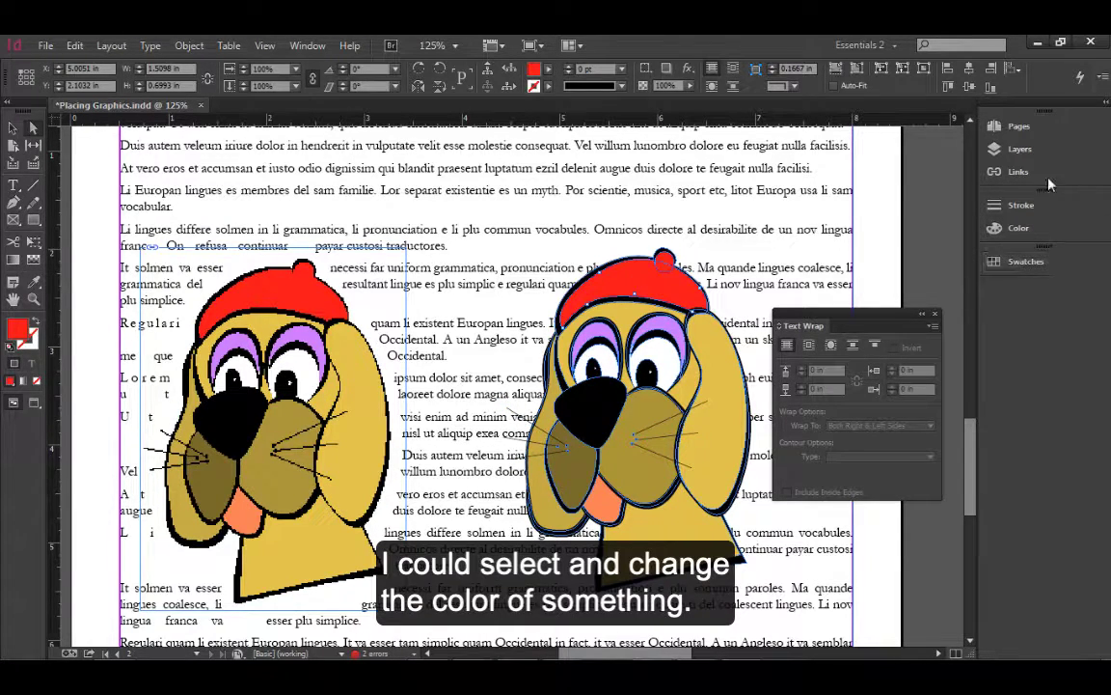
click(1039, 228)
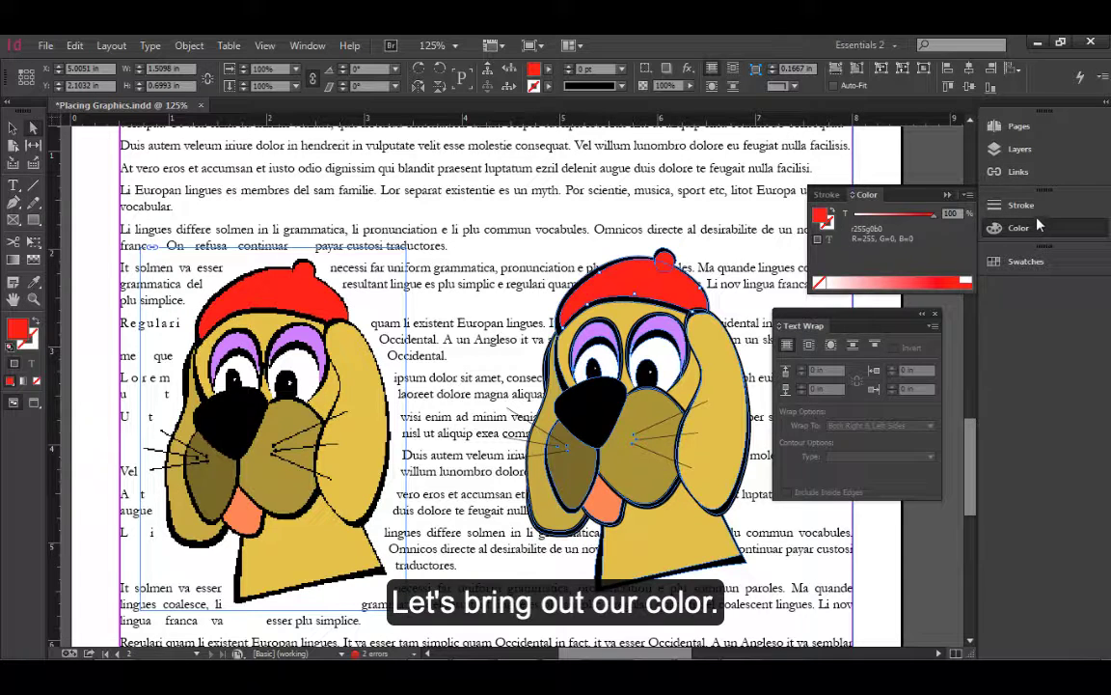
drag(897, 220, 885, 220)
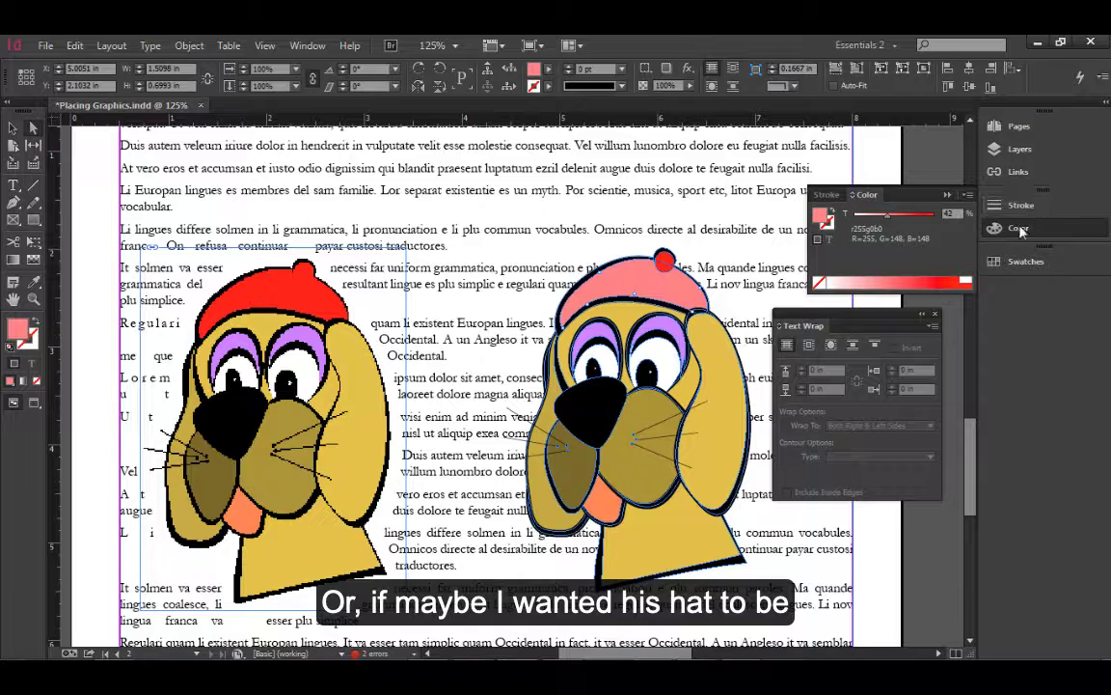
Step: Fill the pasted dog's hat with the magenta swatch C=0 M=100 Y=0 K=0 at 100% tint and deselect it
click(1023, 264)
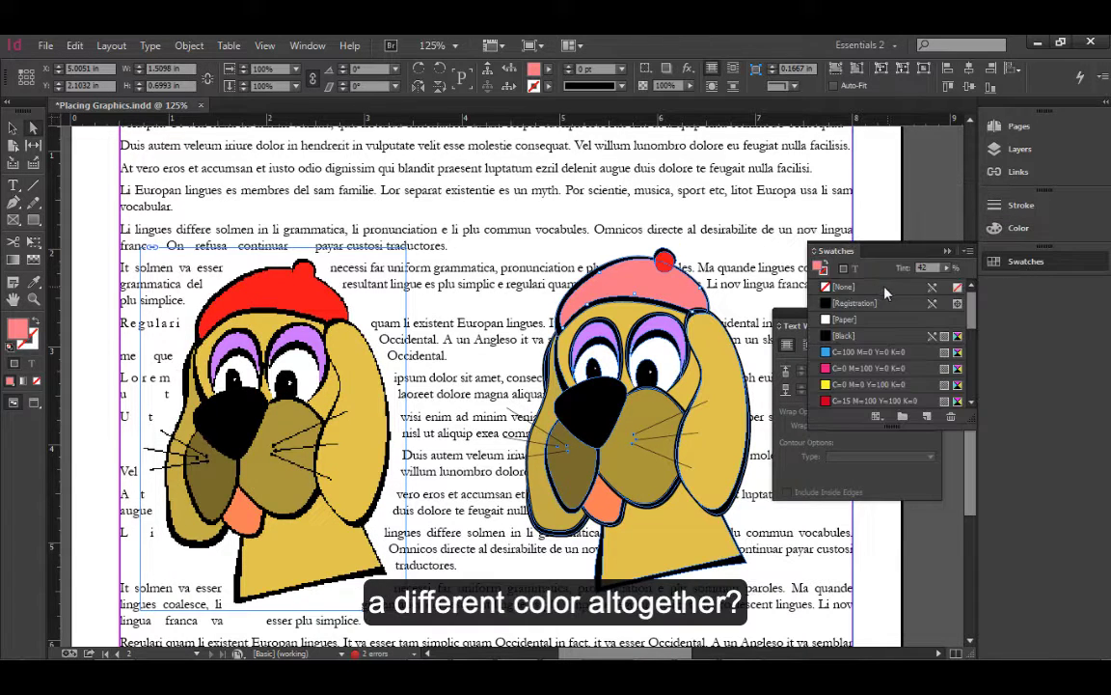
click(852, 370)
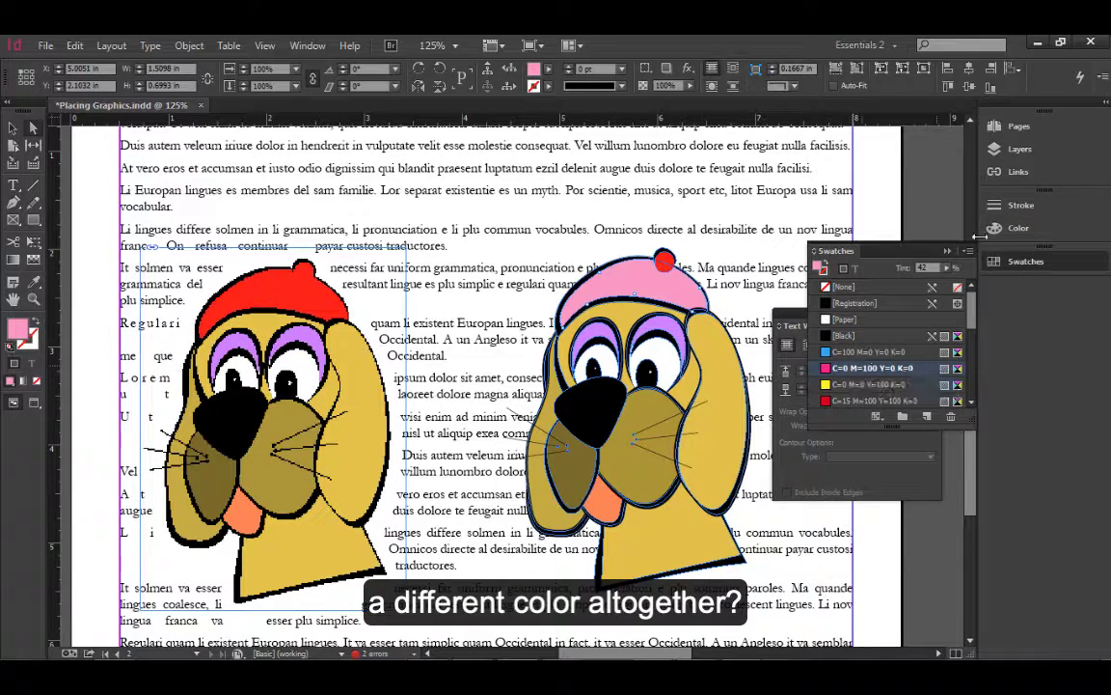
click(1024, 231)
drag(890, 216, 937, 216)
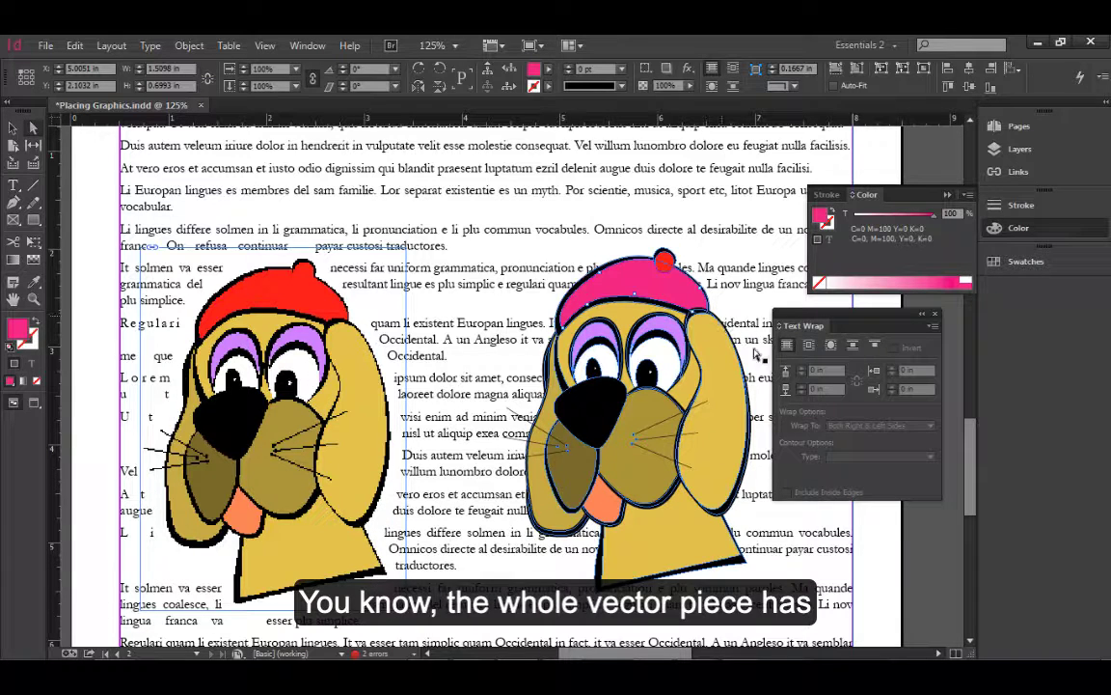
click(902, 550)
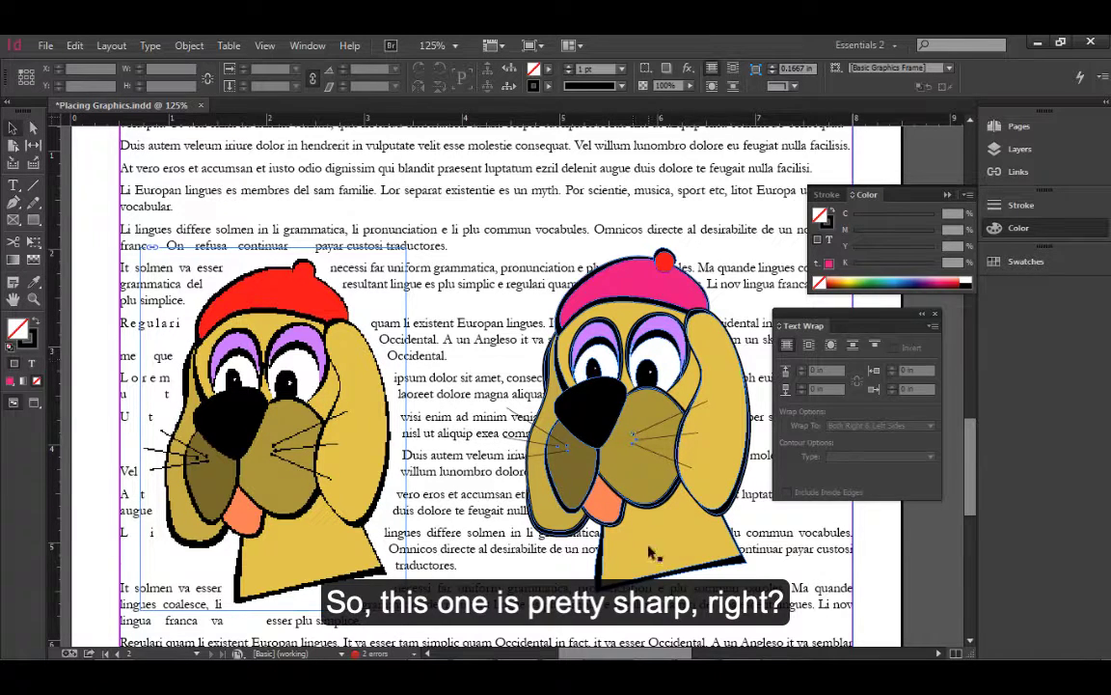
Step: Shift the placed dog graphic slightly down and left inside its frame and look up the display performance options for that single graphic
click(587, 498)
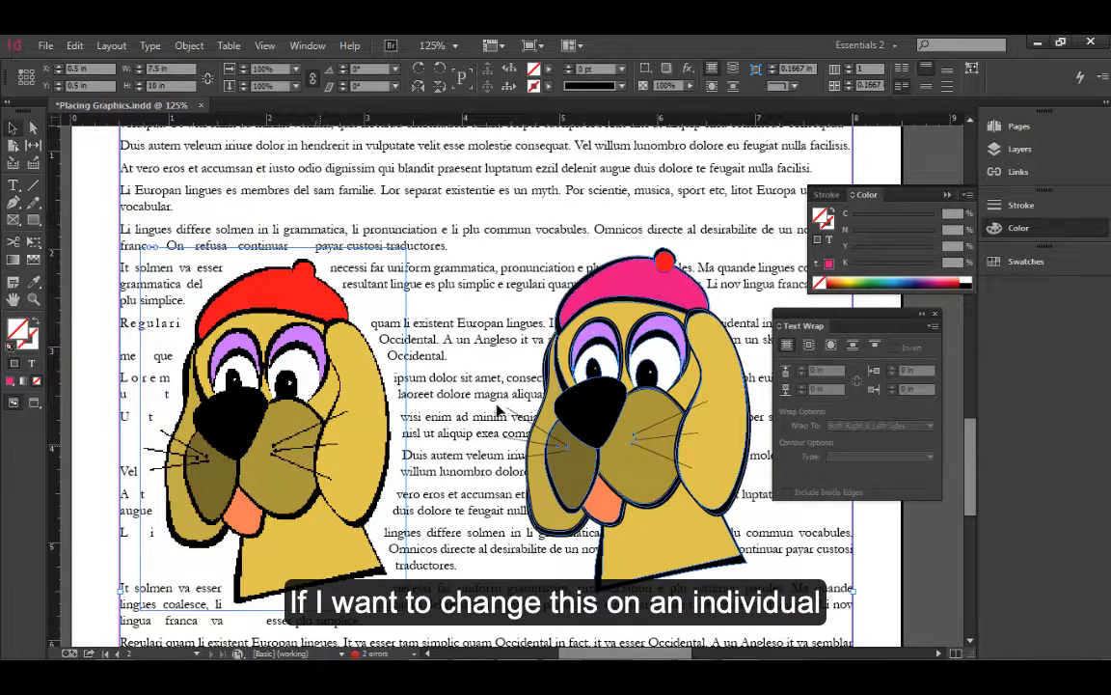
drag(277, 410, 272, 417)
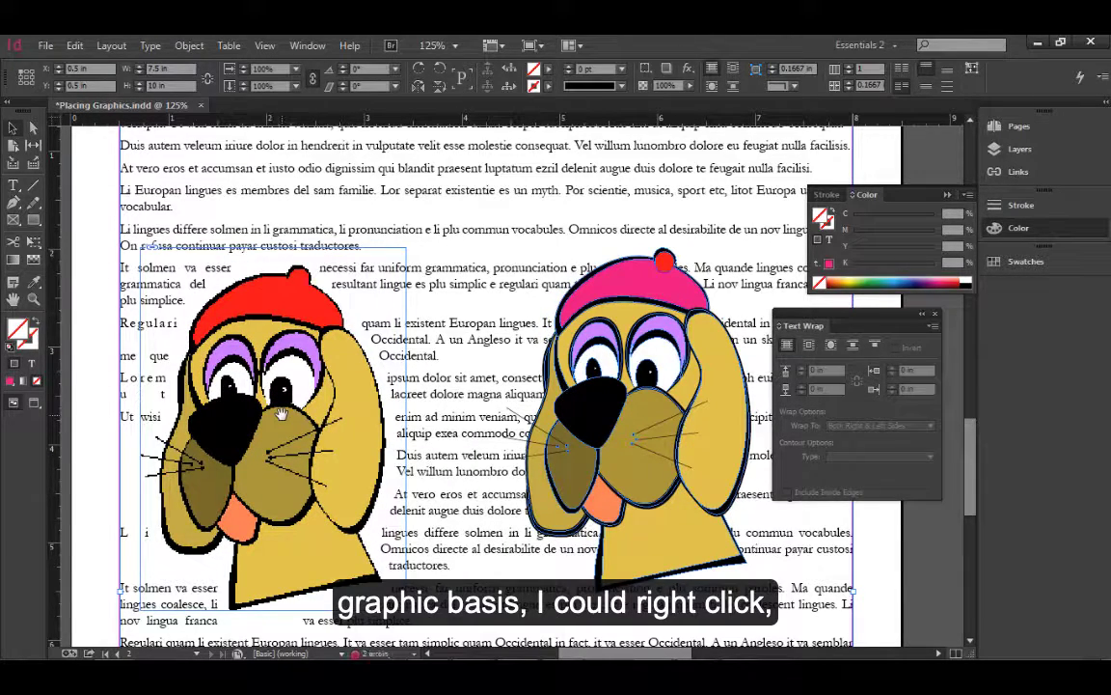
right_click(284, 421)
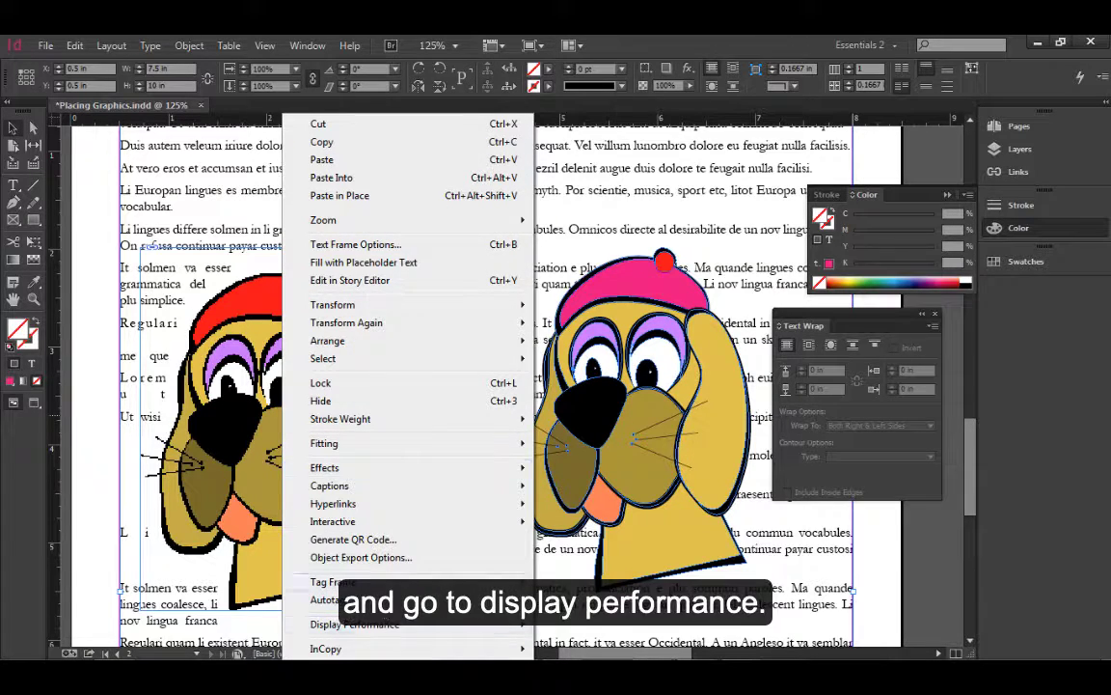
mouse_move(373, 627)
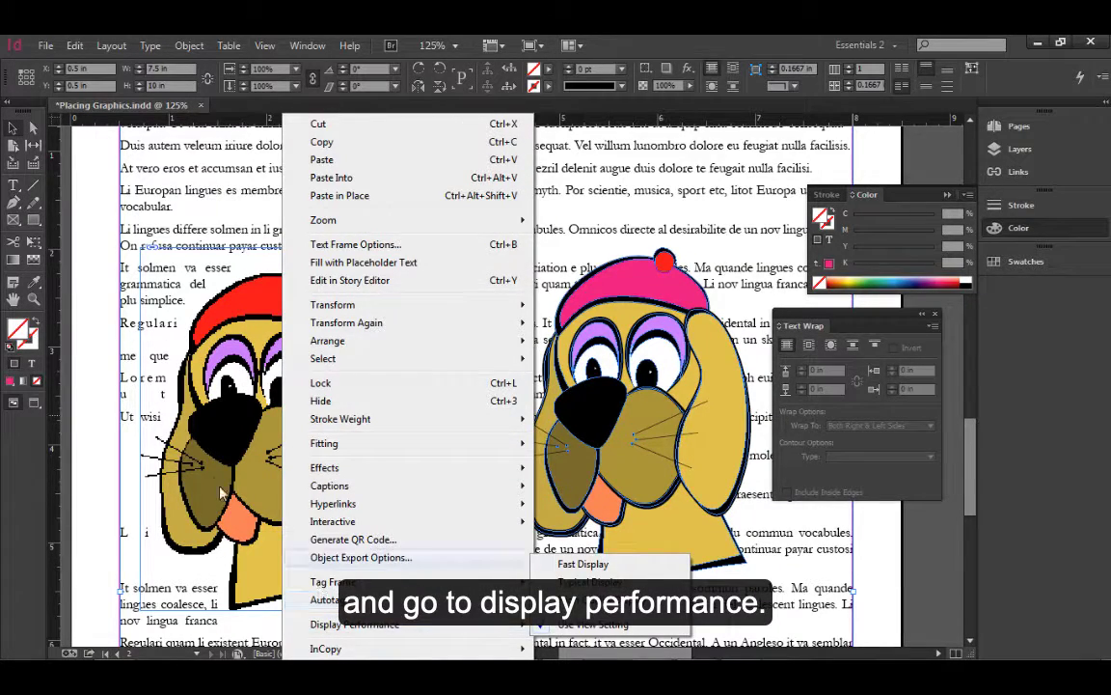
click(598, 603)
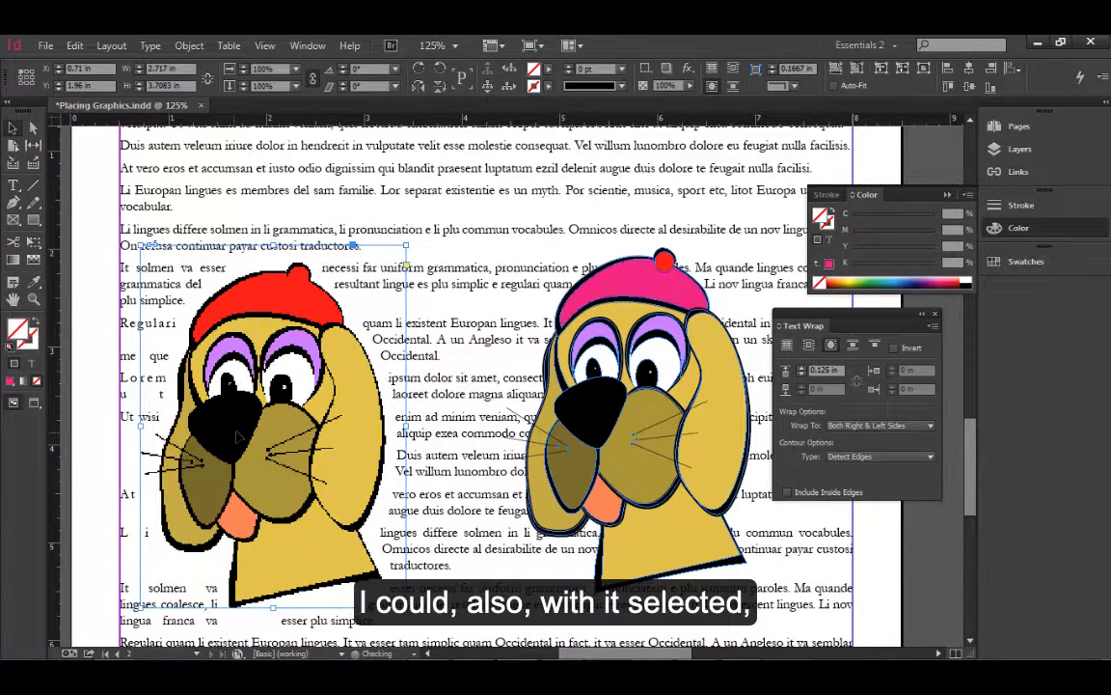
click(190, 47)
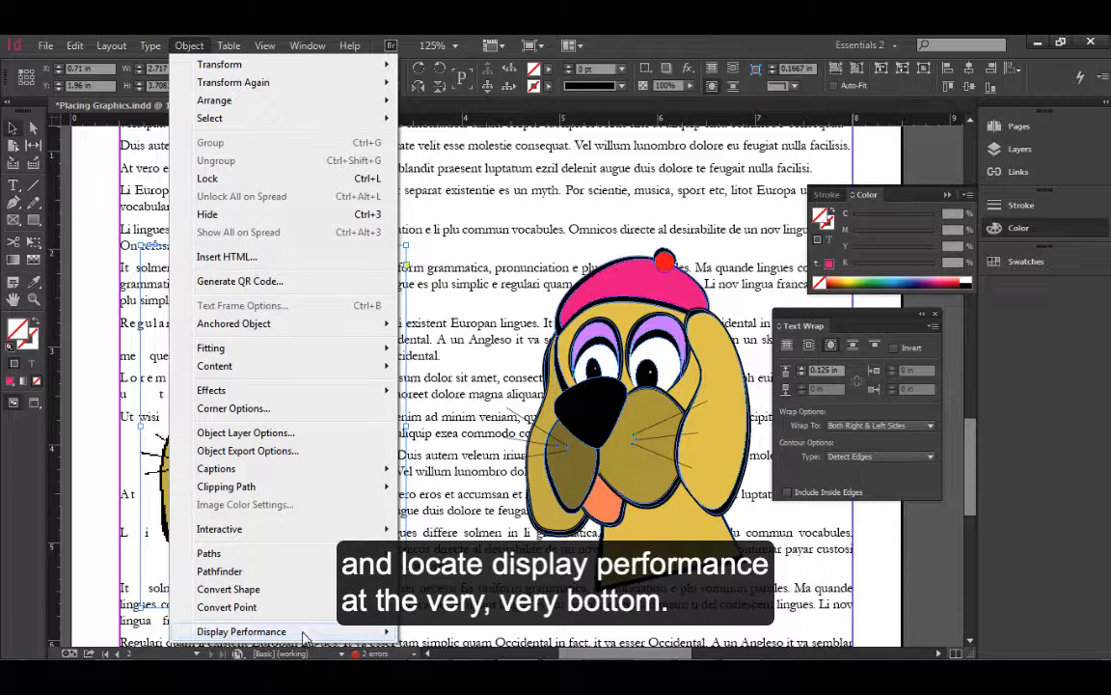
mouse_move(303, 638)
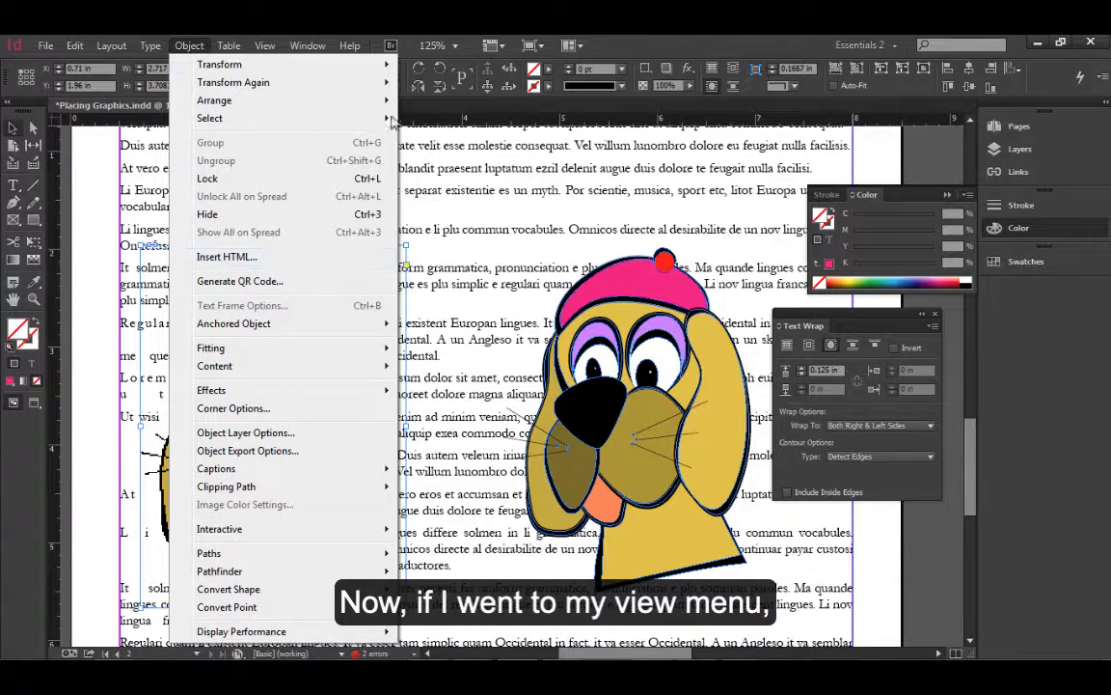
Step: Set the display performance of the whole document view to High Quality Display
click(239, 40)
click(266, 46)
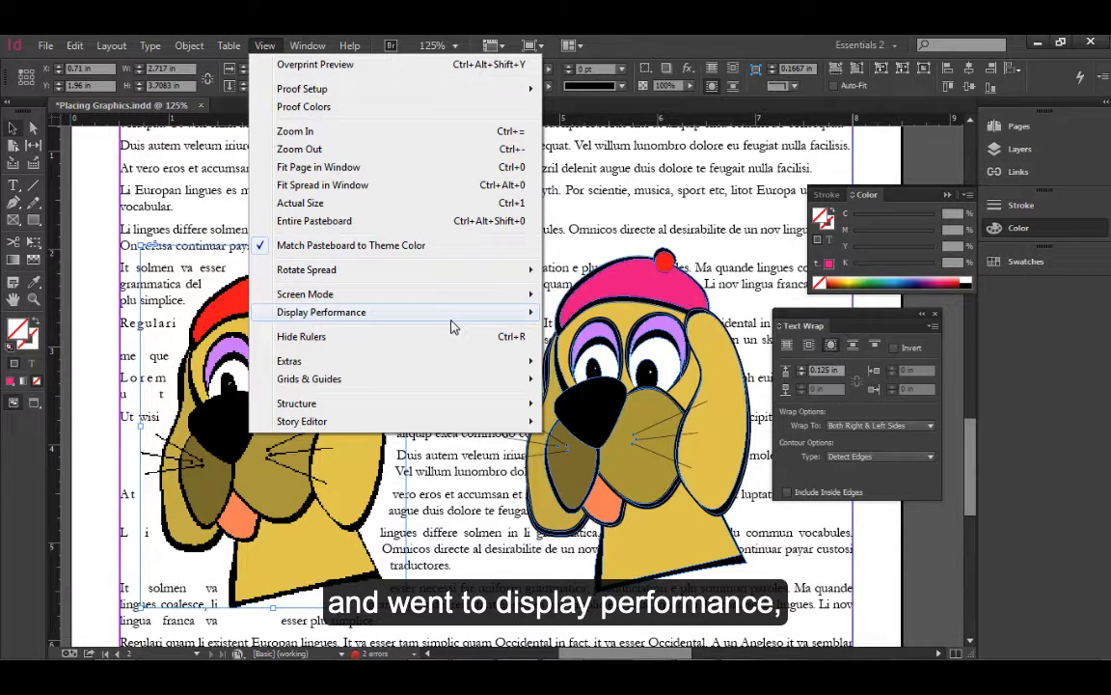
mouse_move(463, 323)
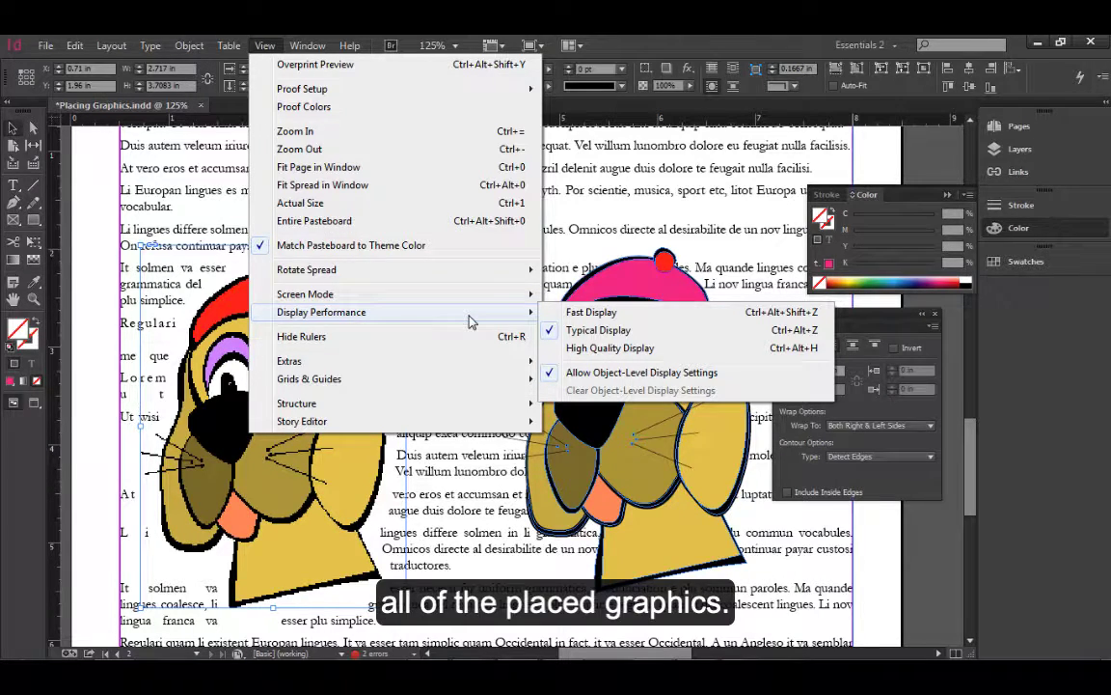
click(554, 348)
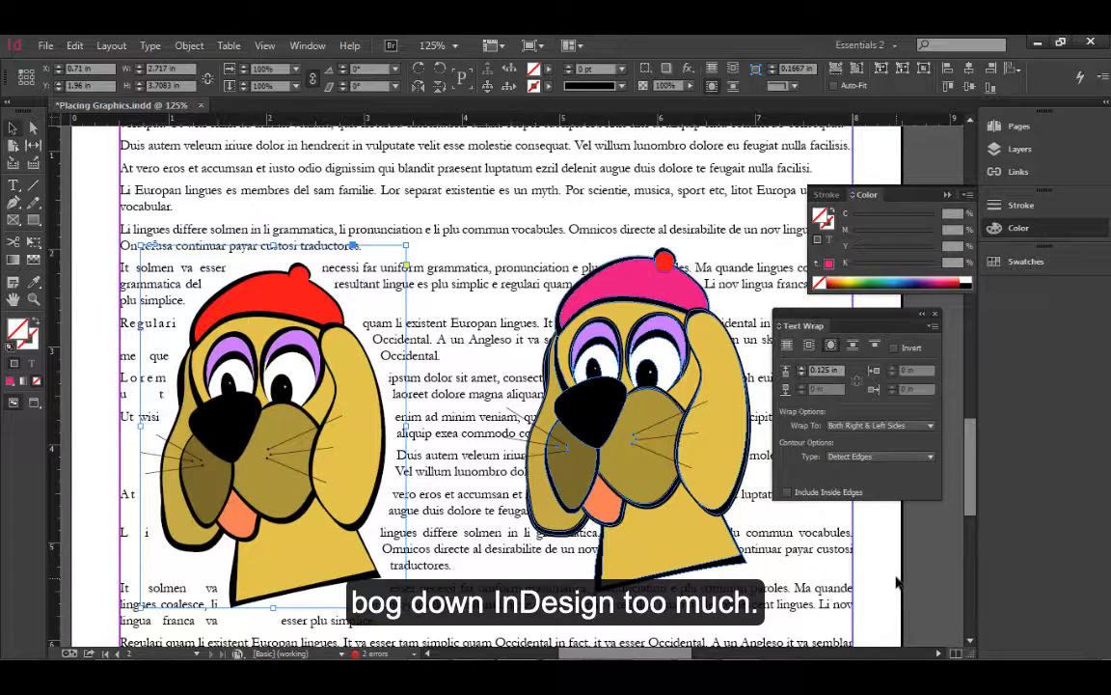
Step: Look up the Display Performance entry in the program preferences
click(75, 46)
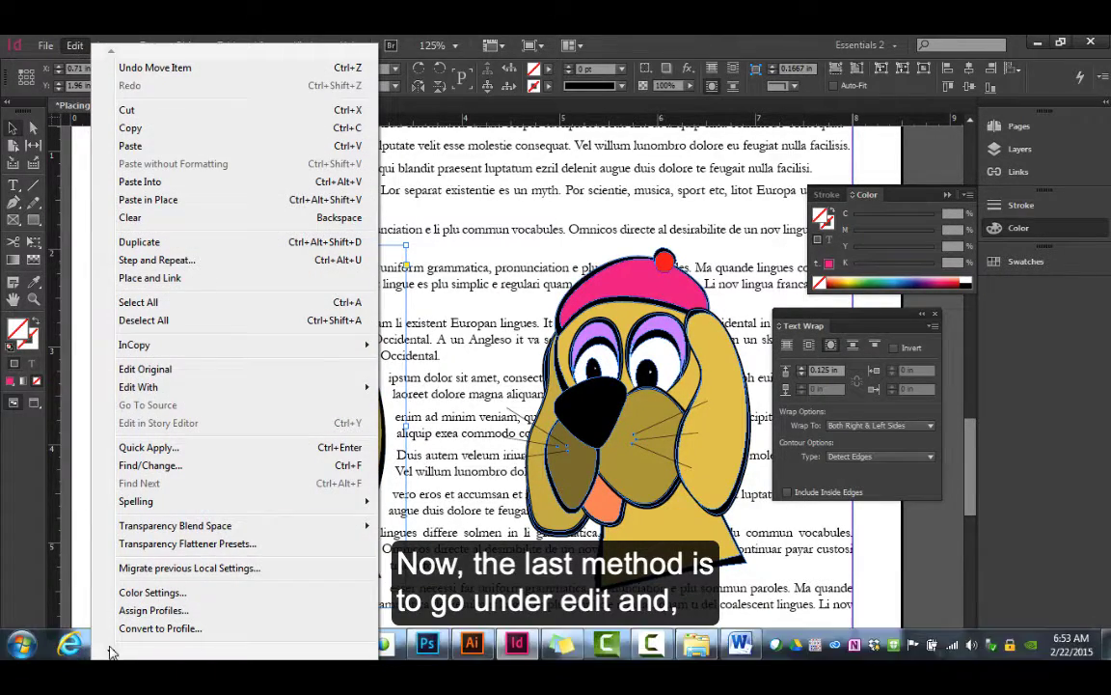
mouse_move(111, 653)
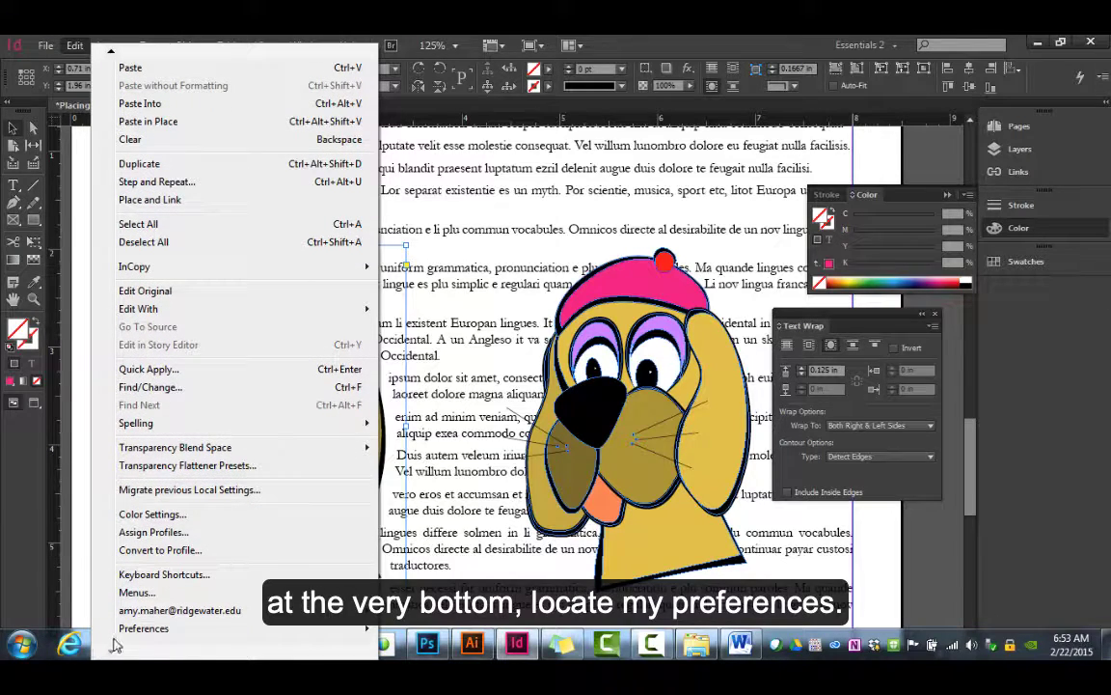
mouse_move(140, 634)
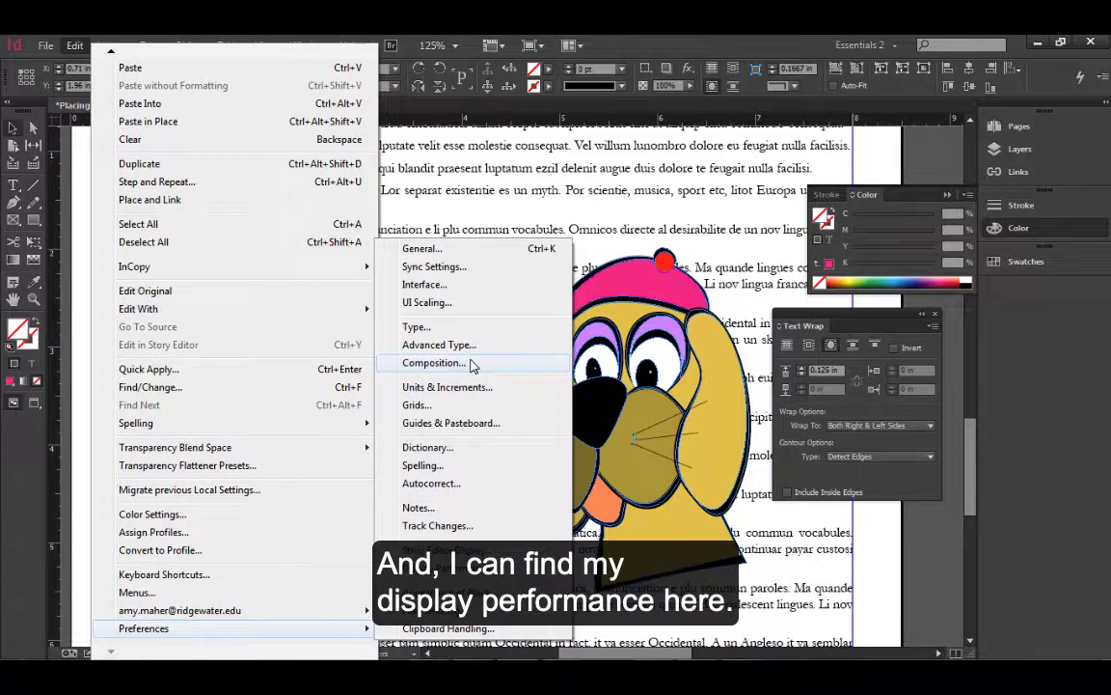